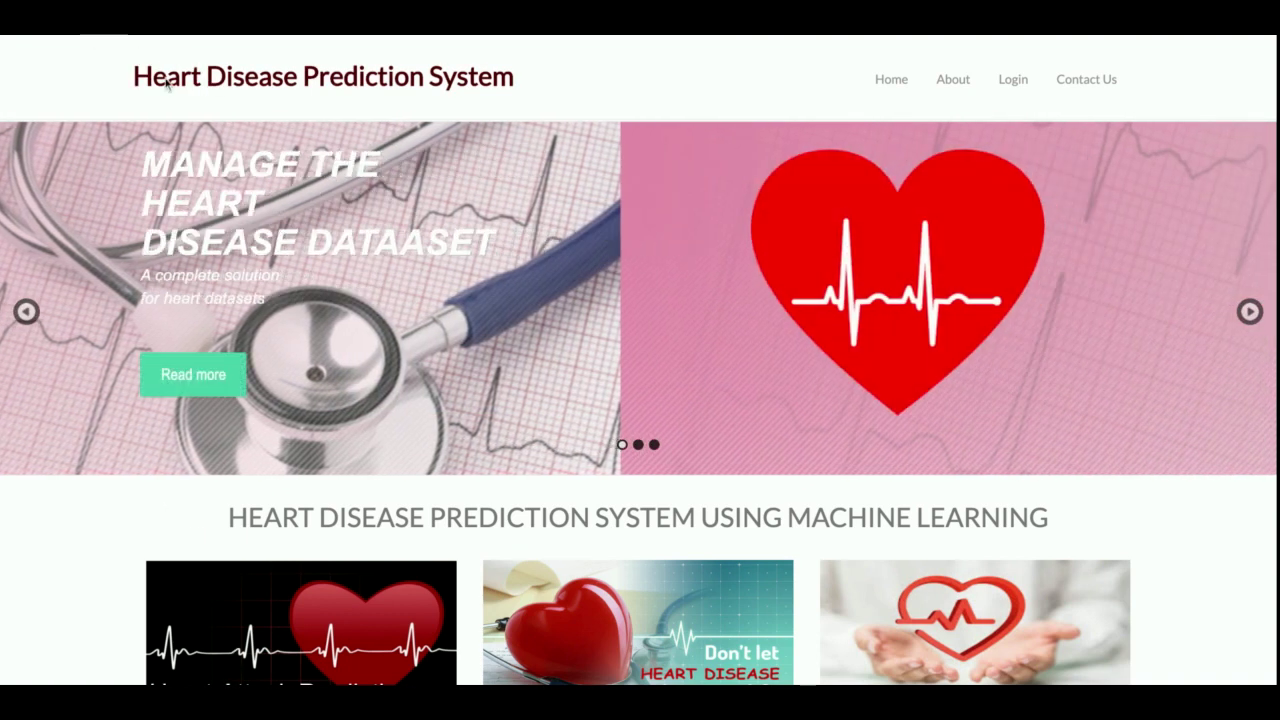
- Scroll the home page, read the About page, then switch to the Login page
scroll(389, 329, down, 10)
scroll(388, 329, up, 8)
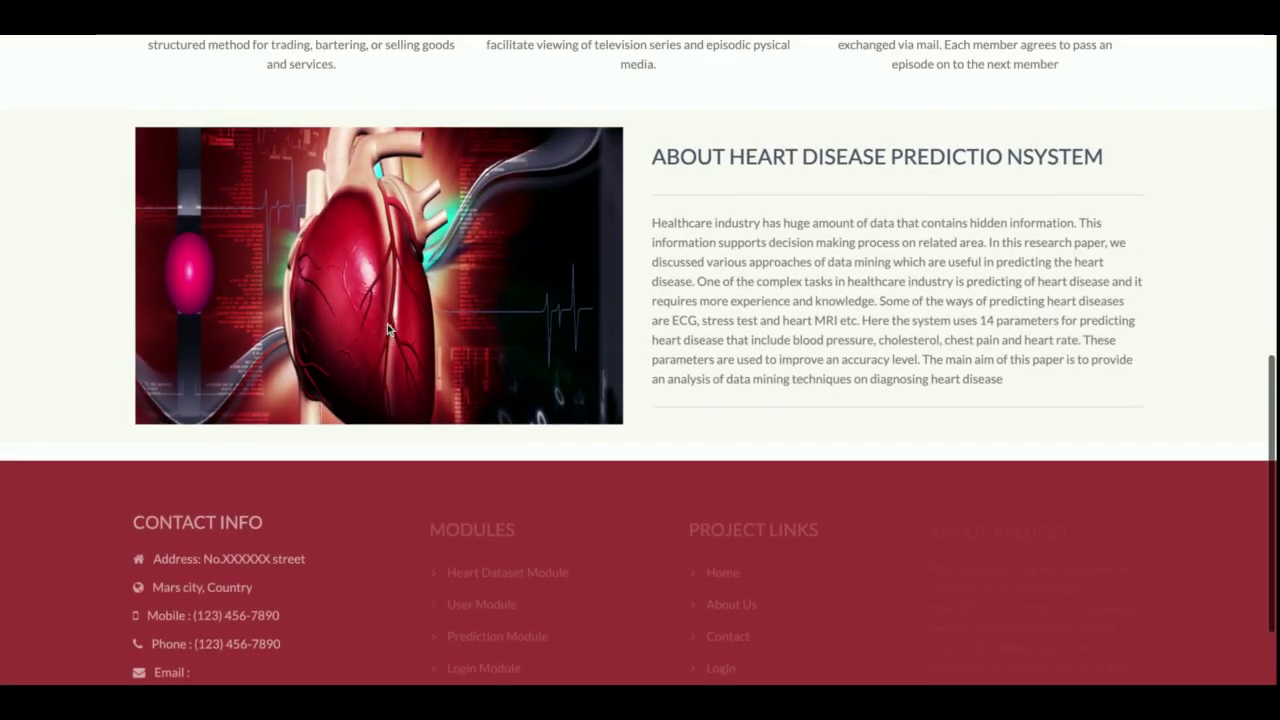
scroll(388, 330, up, 2)
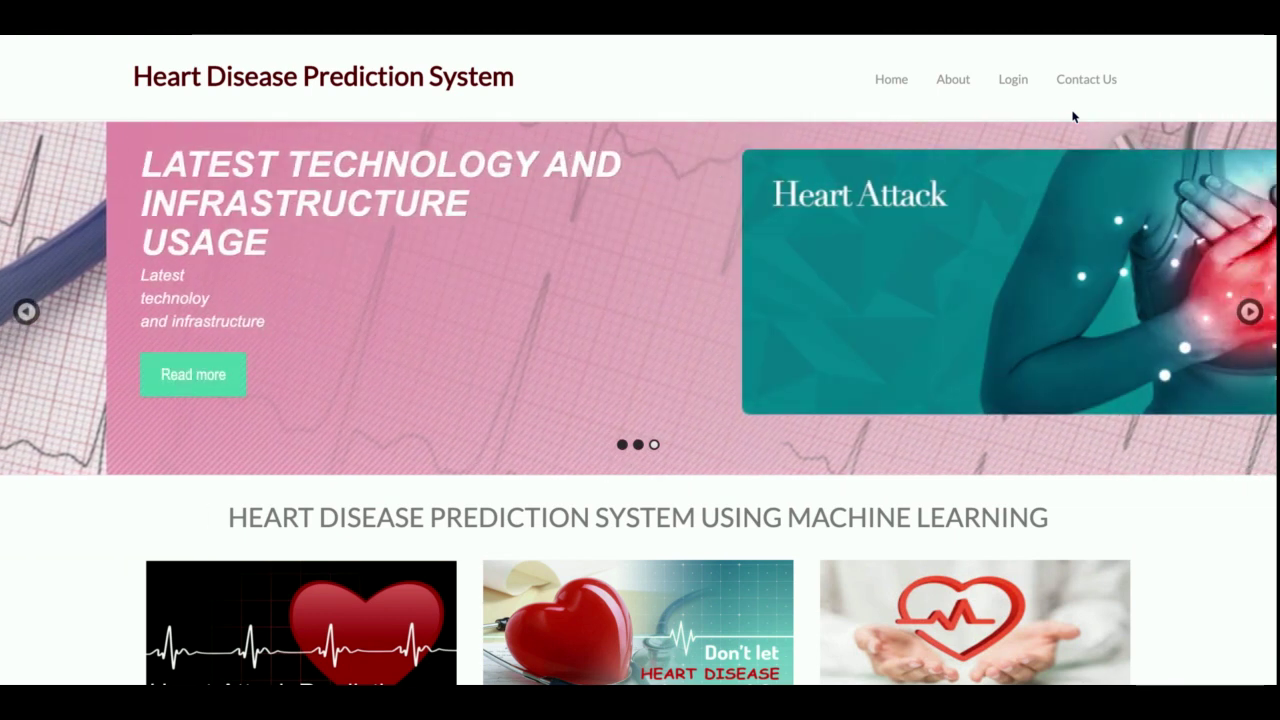
scroll(1073, 117, down, 10)
scroll(1073, 117, up, 10)
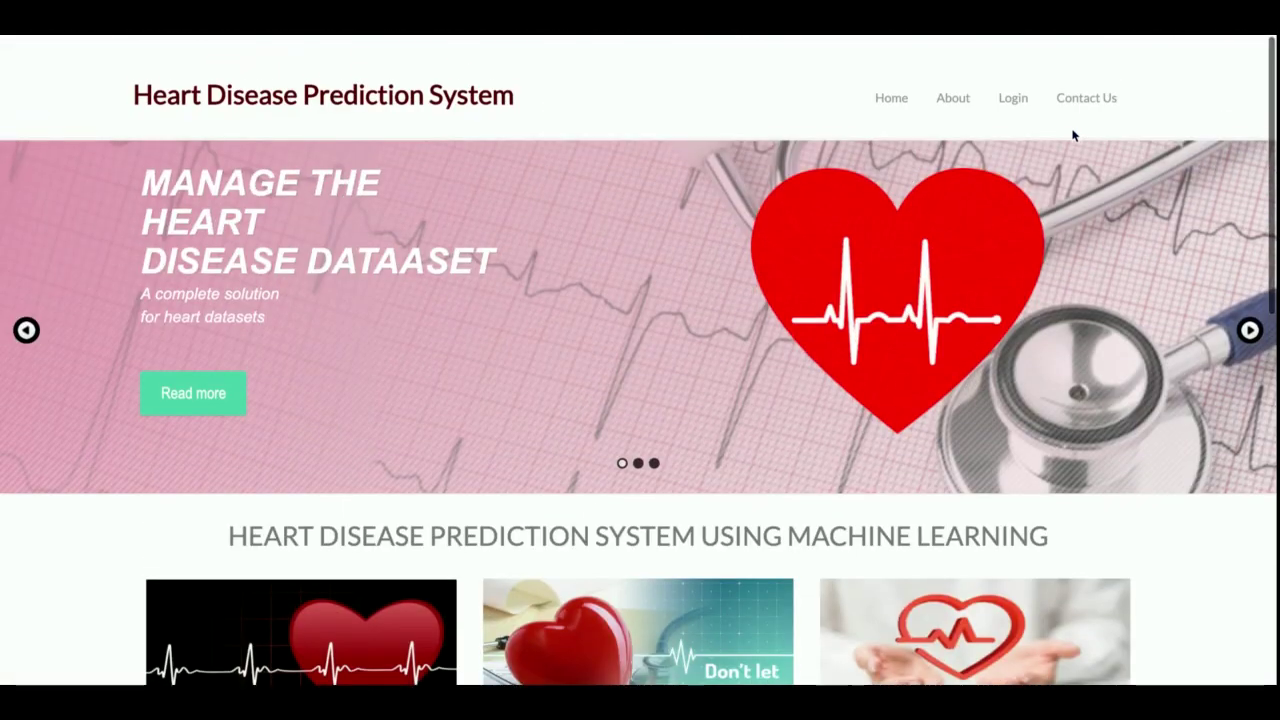
scroll(1073, 125, down, 1)
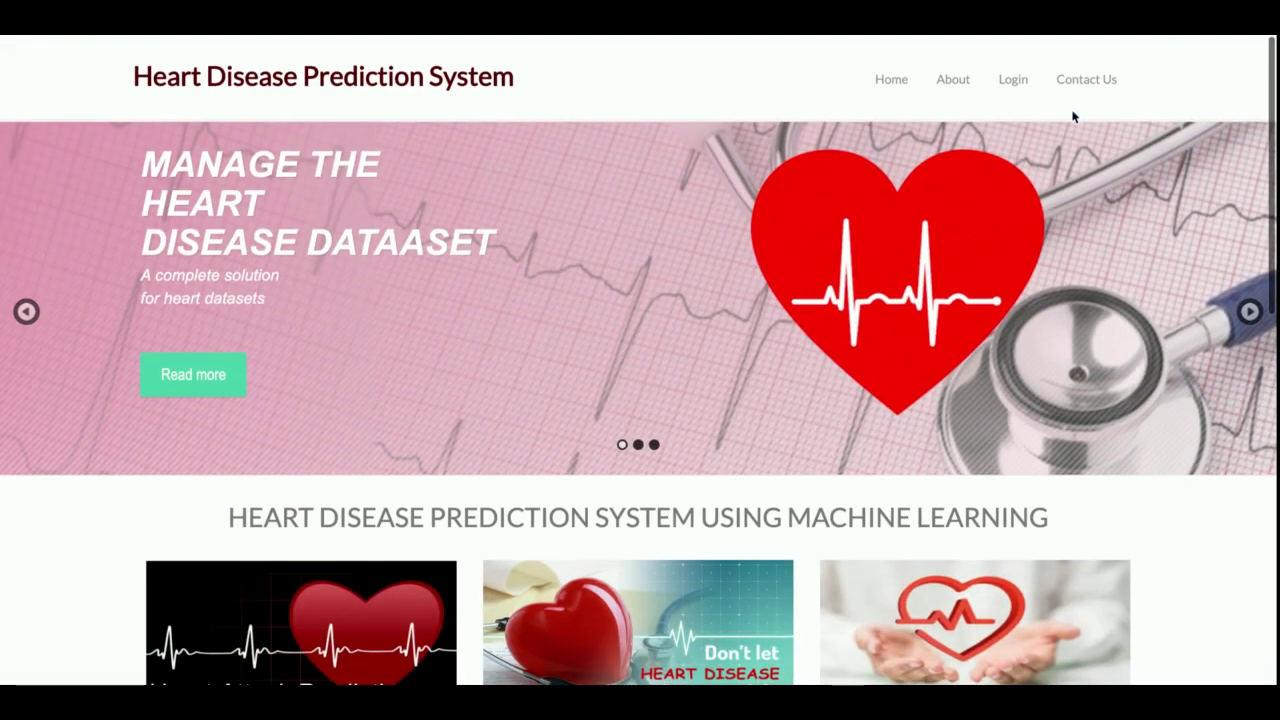
click(937, 86)
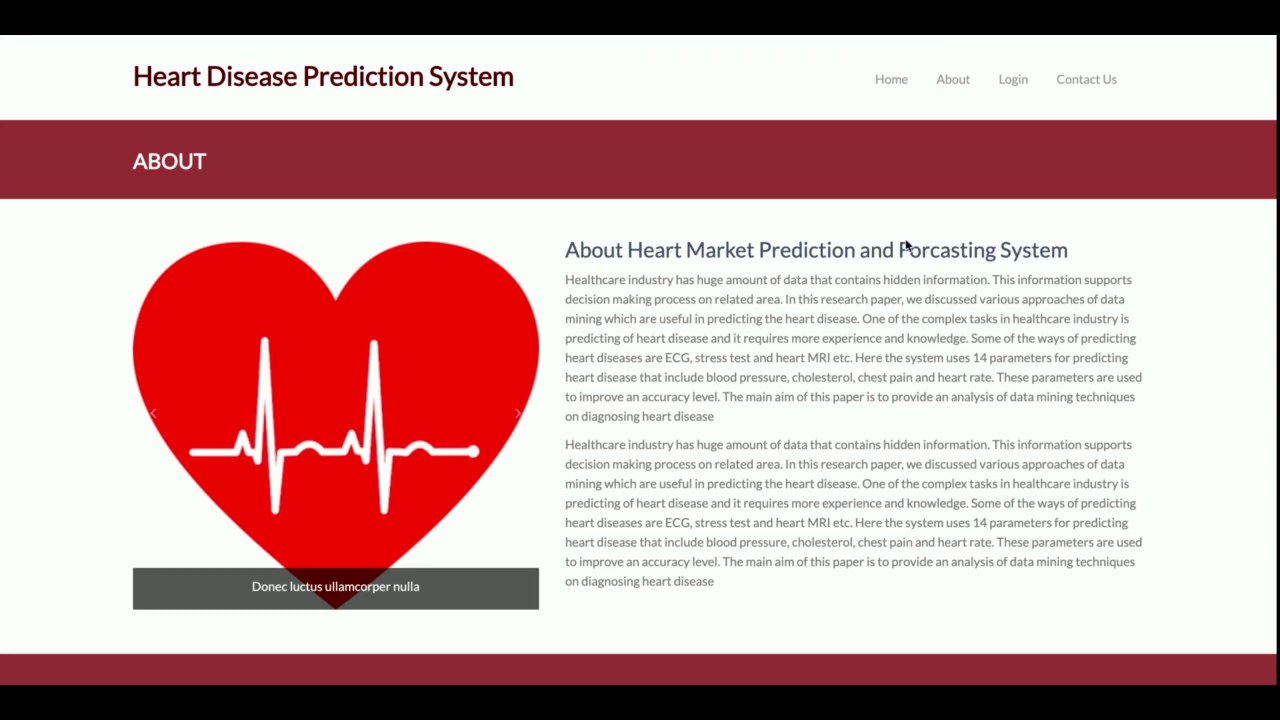
click(1008, 80)
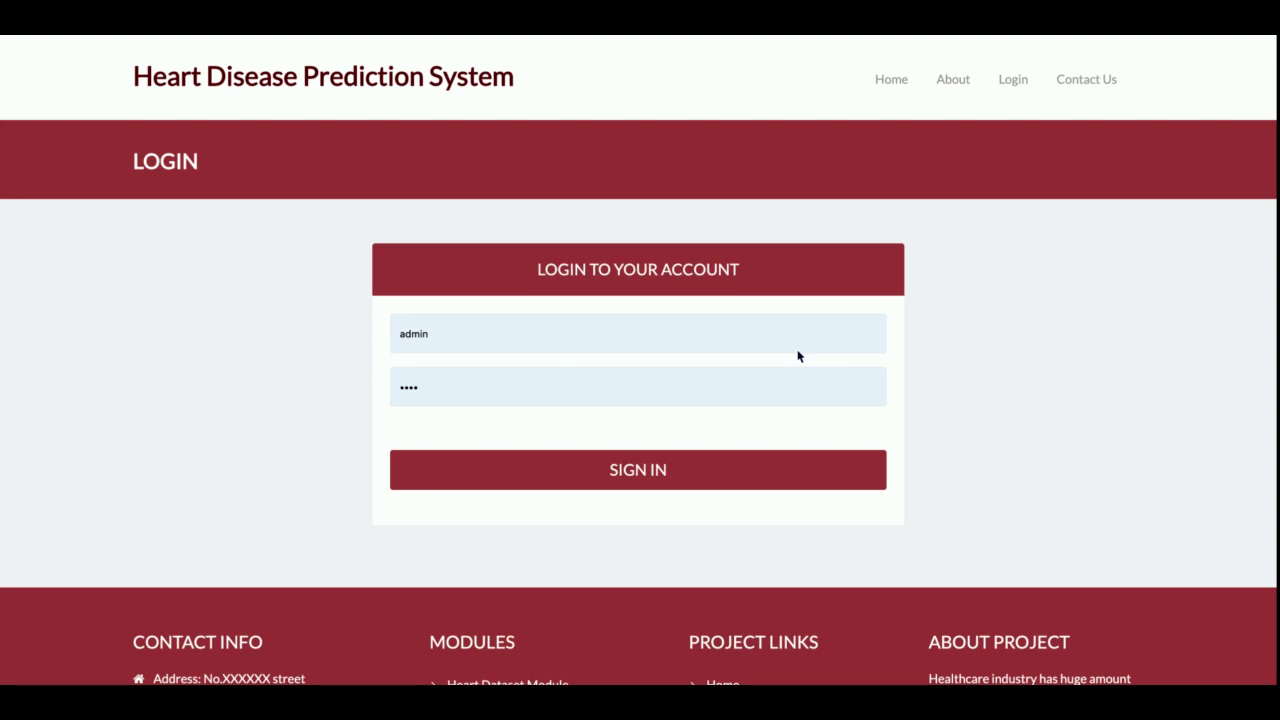
- Open the Contact Us page and scroll through it
click(1088, 82)
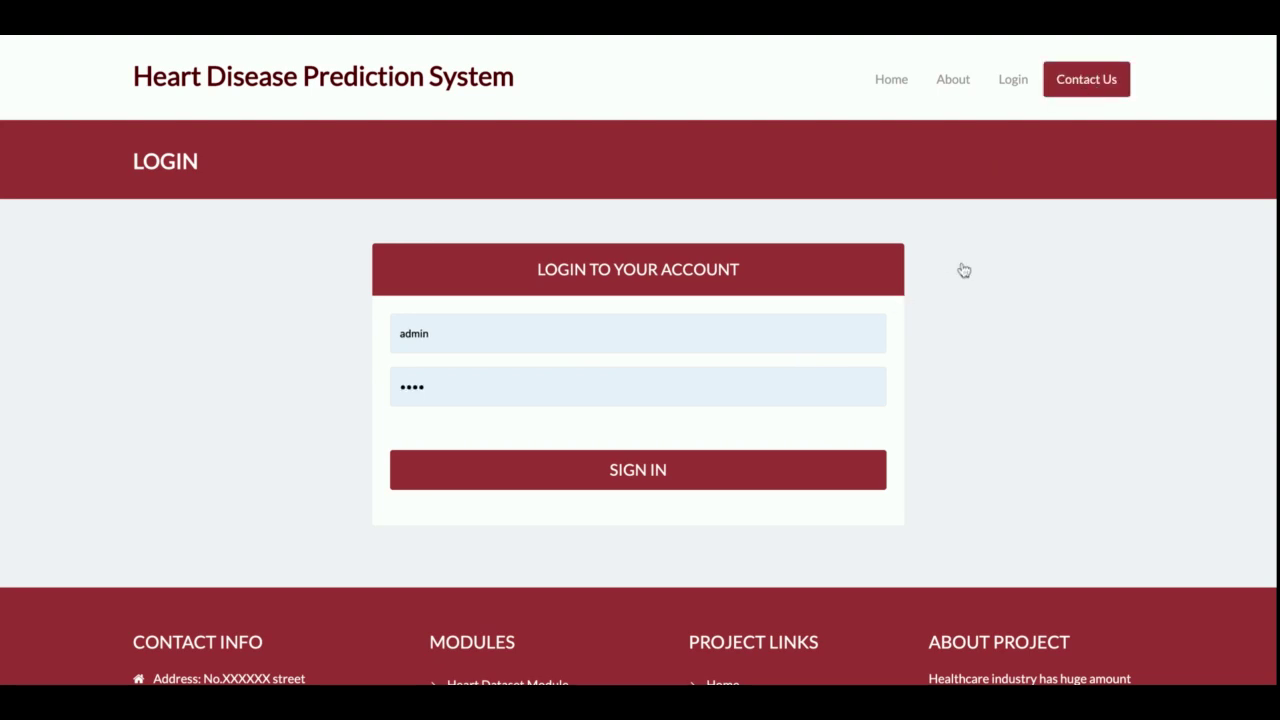
scroll(946, 391, down, 10)
scroll(946, 391, up, 10)
scroll(946, 393, down, 10)
scroll(946, 393, up, 10)
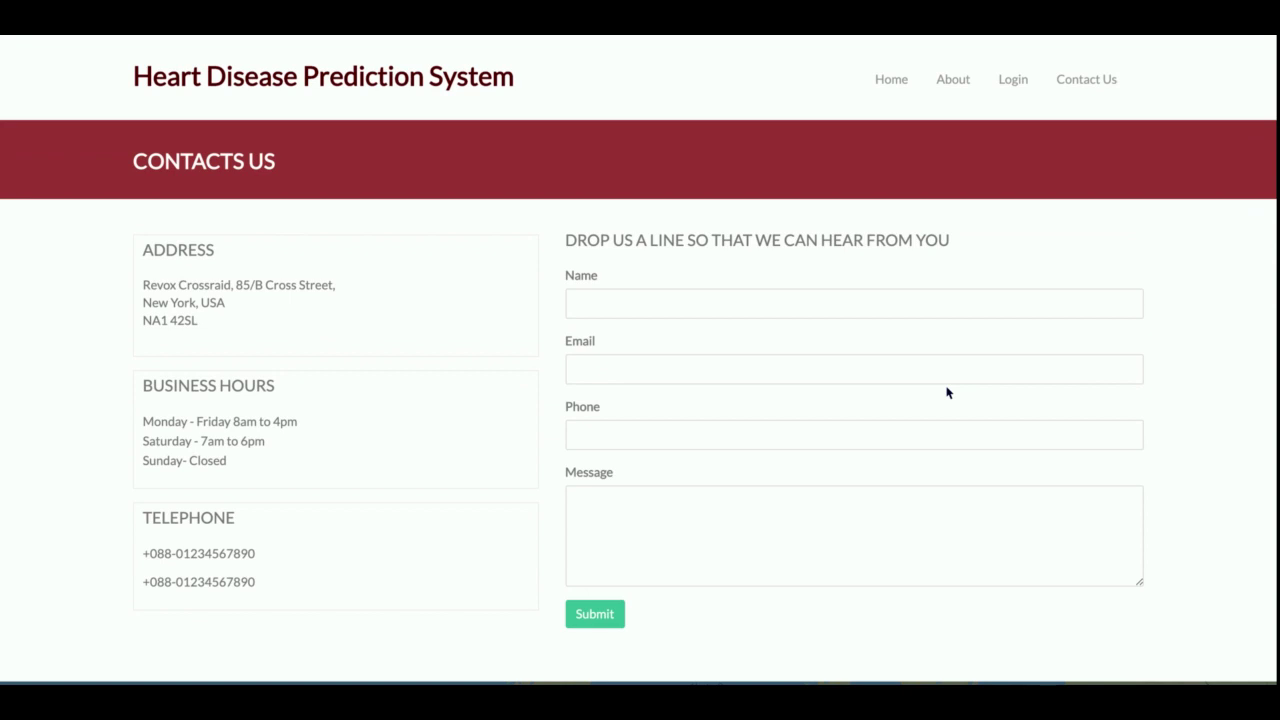
- Return to Login and sign in with the prefilled admin credentials
click(1013, 80)
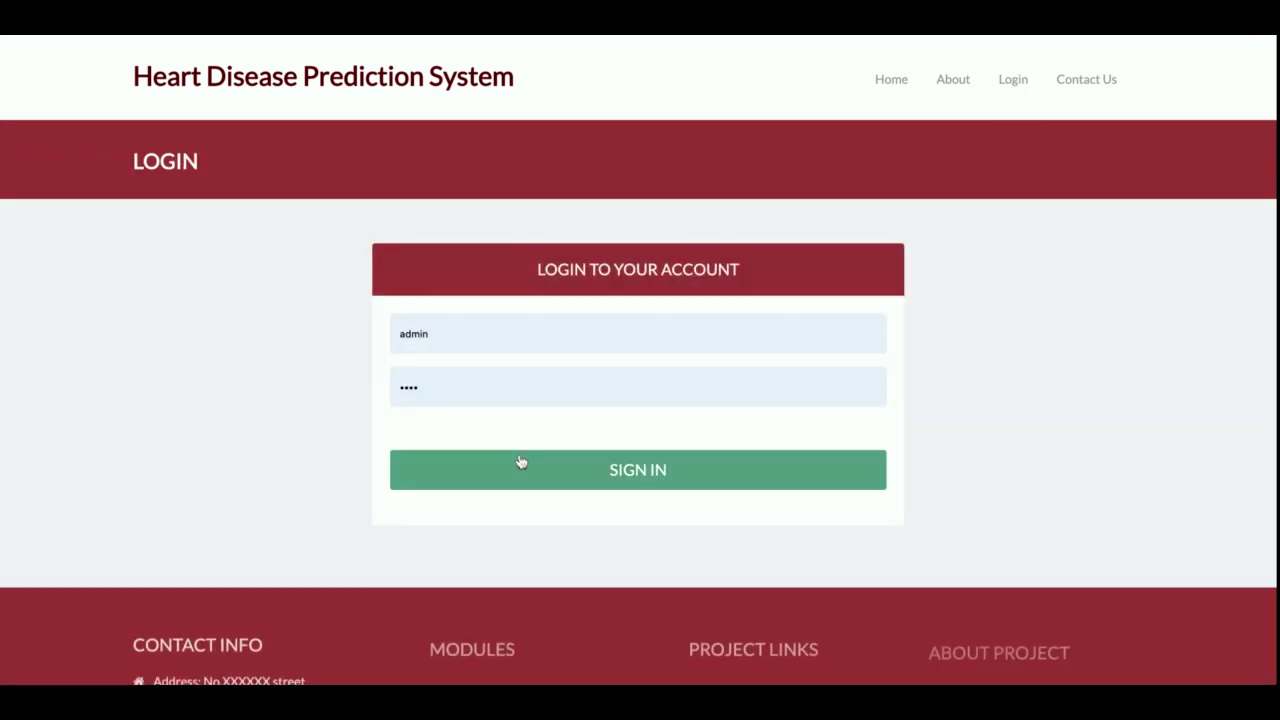
scroll(603, 466, down, 5)
scroll(600, 465, up, 5)
click(625, 474)
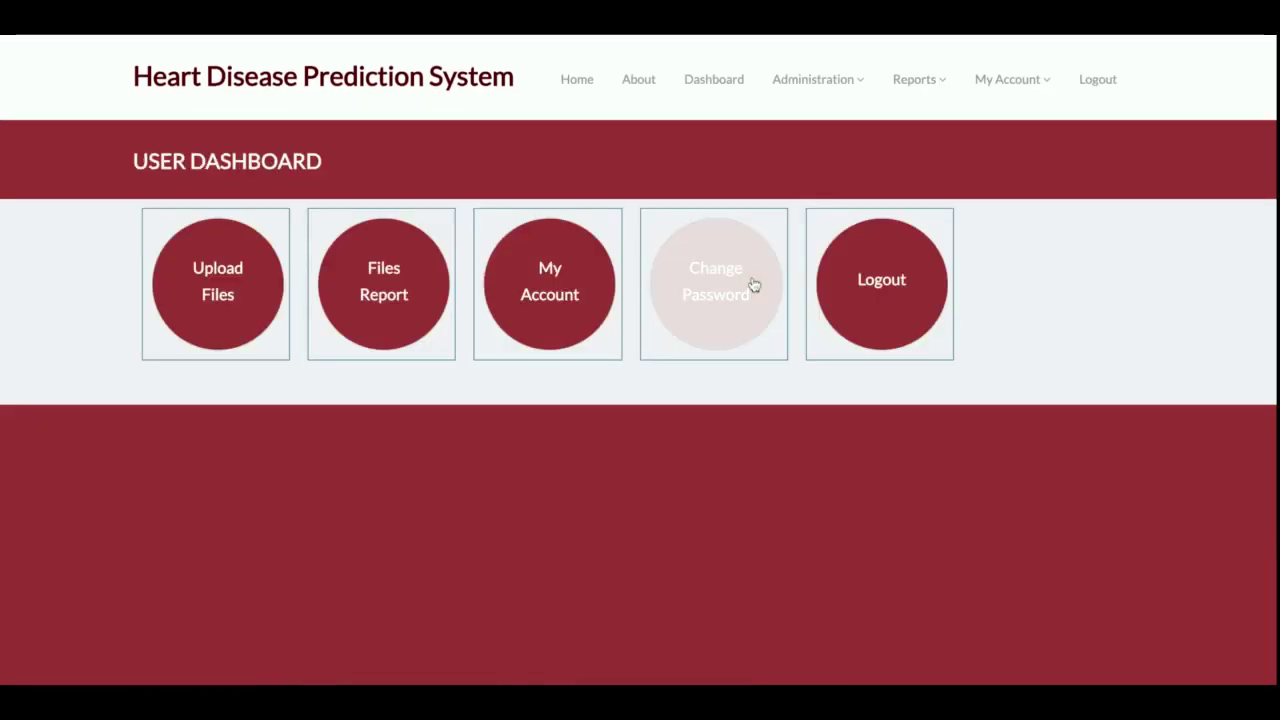
- Scroll the User Dashboard and choose the Upload Files tile to reach Add Files
scroll(1111, 309, down, 1)
scroll(1111, 309, up, 2)
scroll(1111, 309, down, 1)
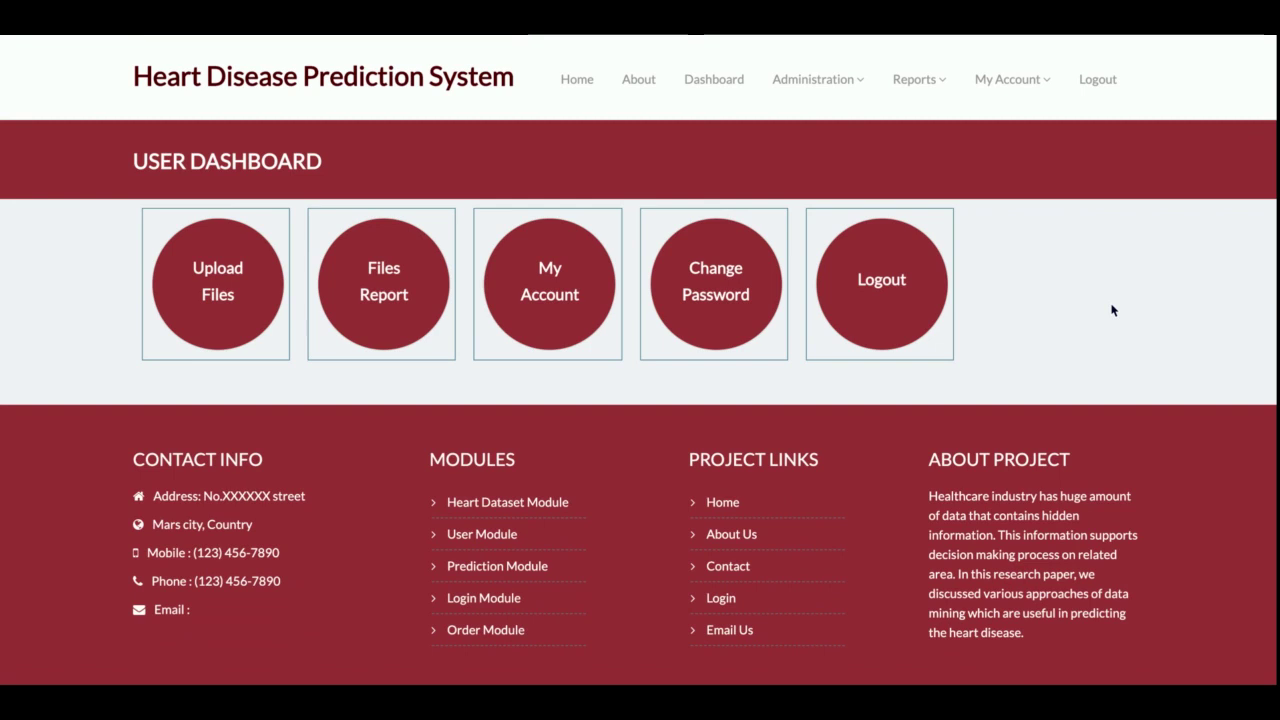
click(218, 293)
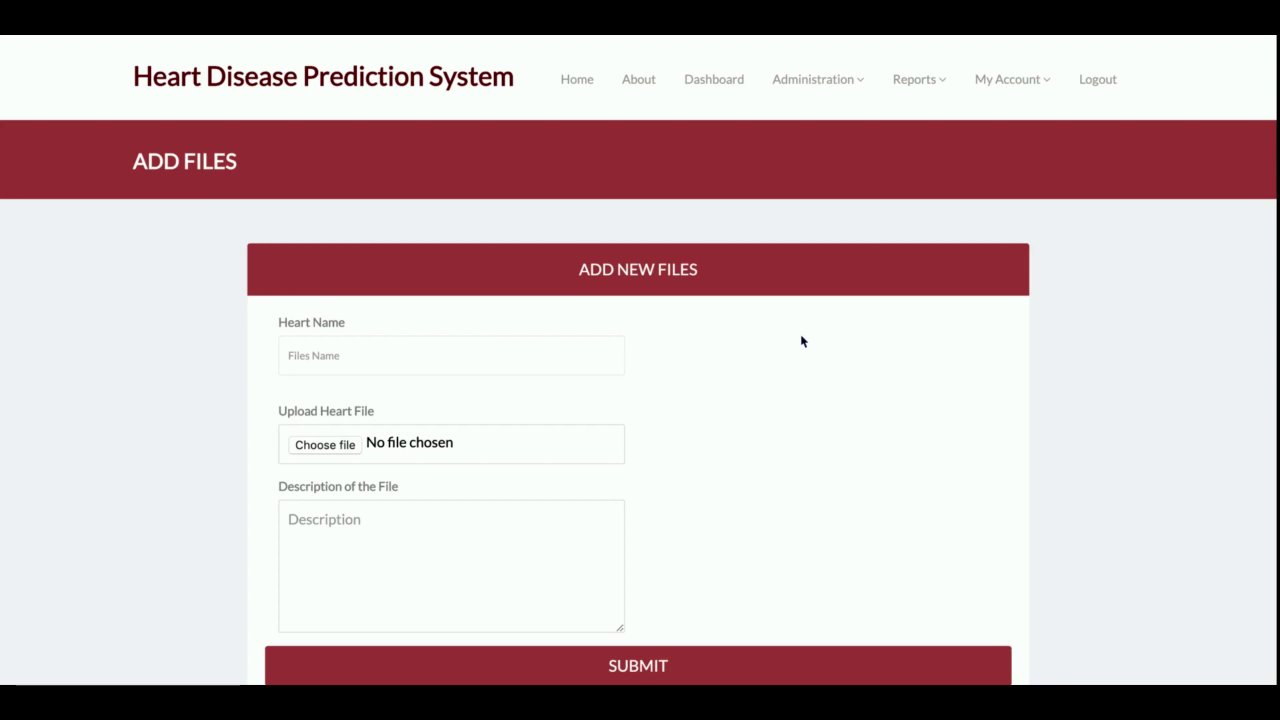
- Go to the heart data upload page through the Administration menu
scroll(389, 388, down, 3)
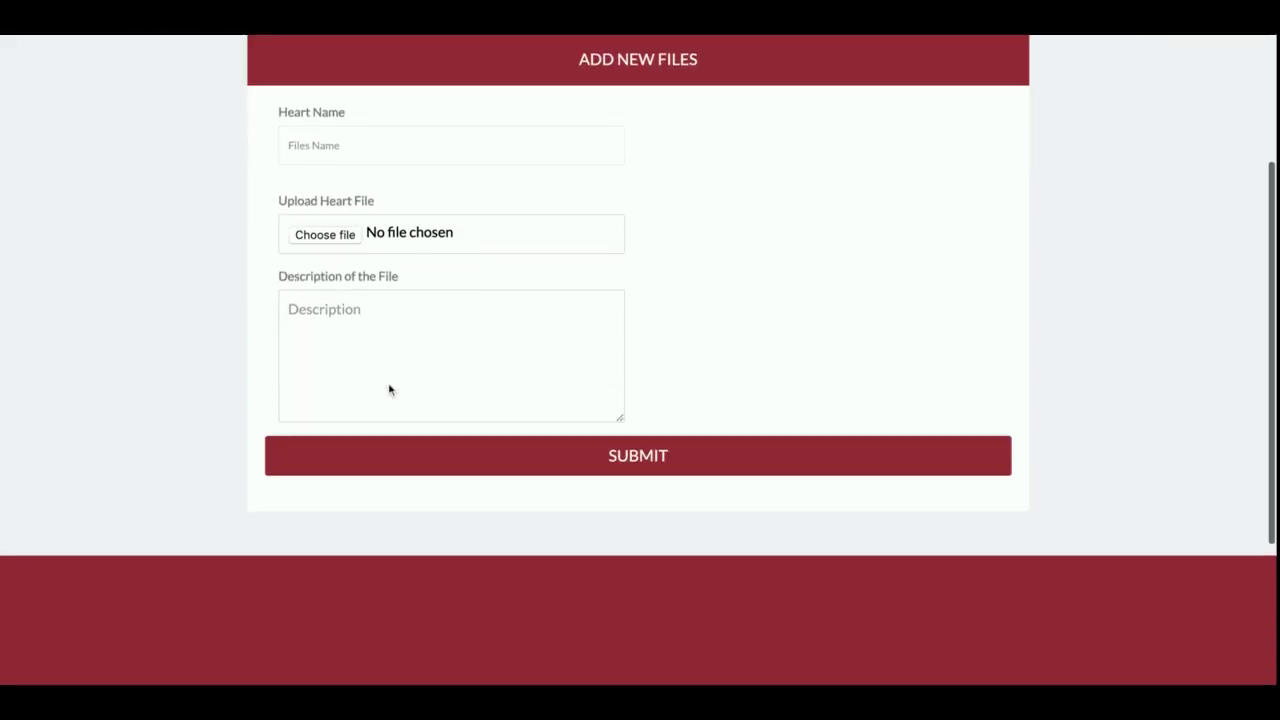
scroll(411, 300, down, 2)
scroll(414, 297, up, 5)
scroll(414, 294, down, 2)
scroll(414, 297, up, 2)
click(816, 80)
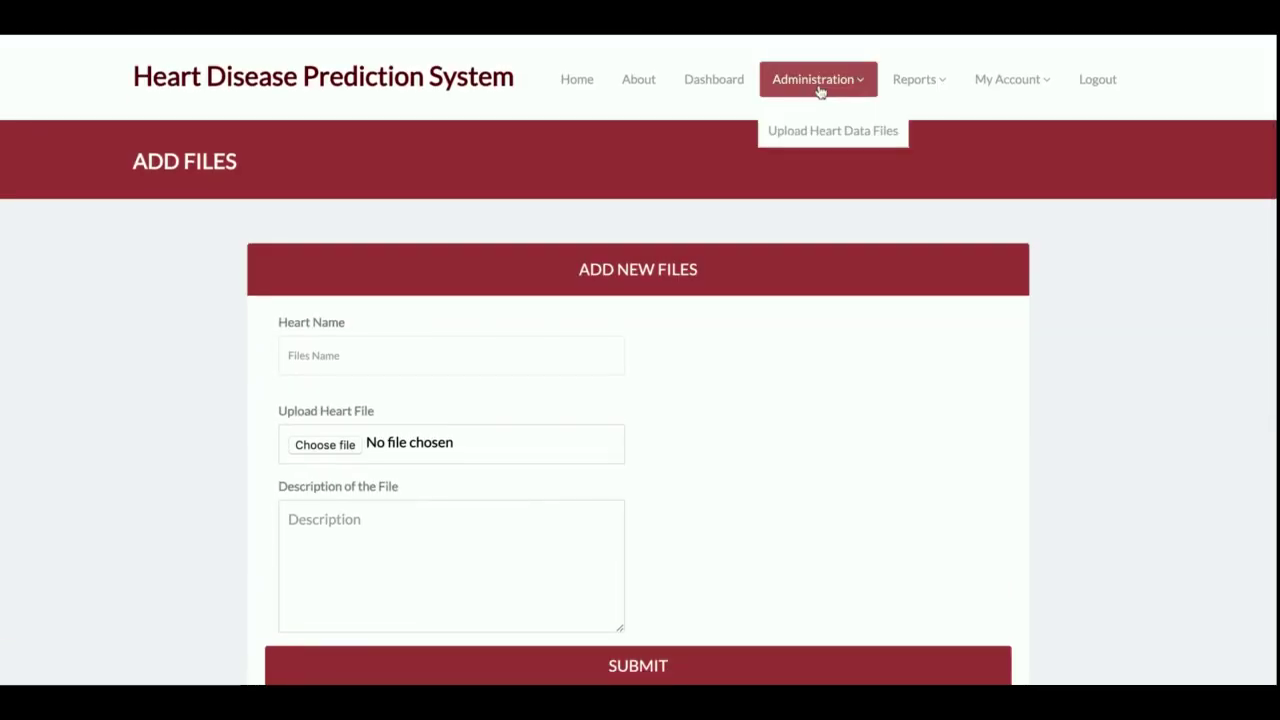
click(816, 132)
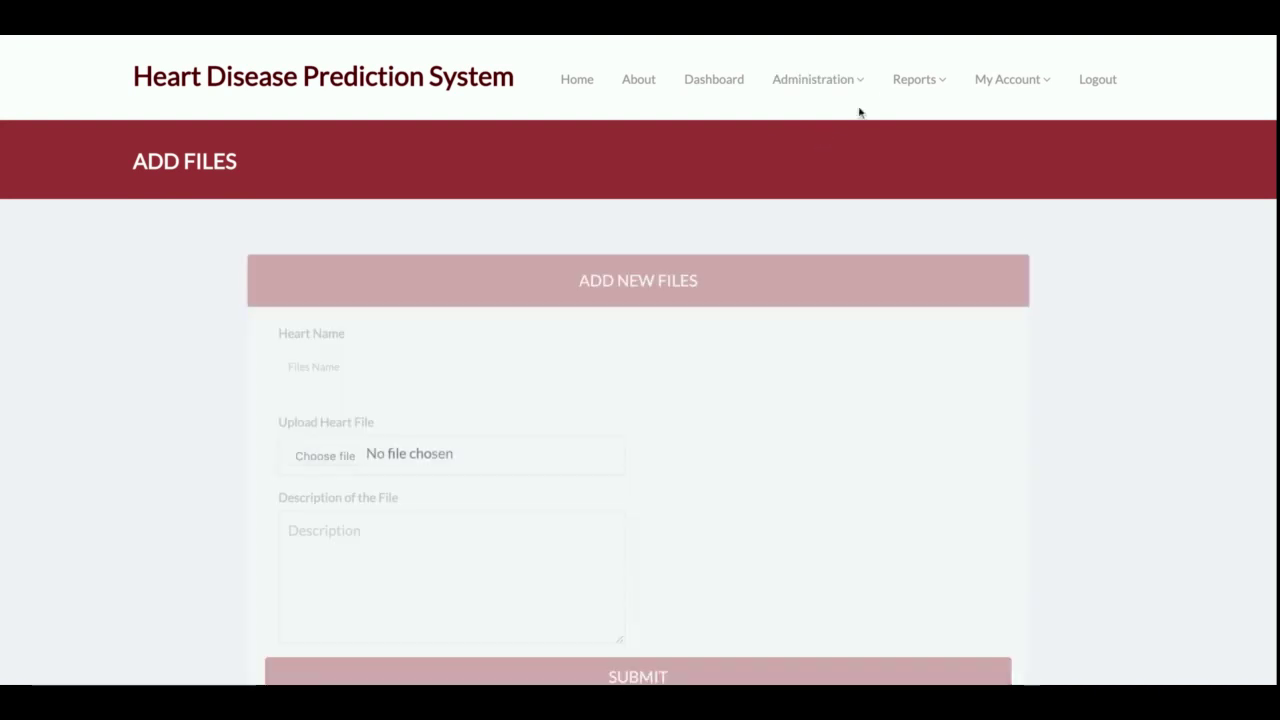
- Open Reports > Files Report and view the heart.csv data table
click(928, 81)
click(924, 143)
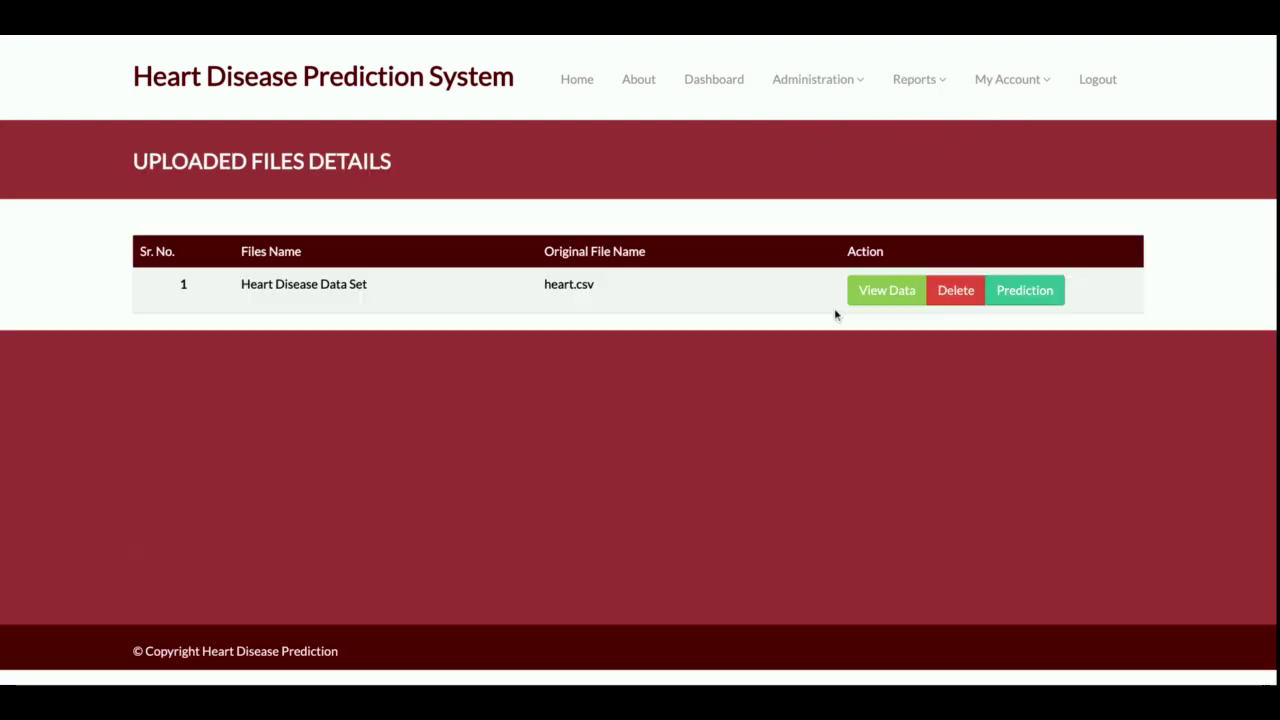
click(308, 287)
triple_click(306, 285)
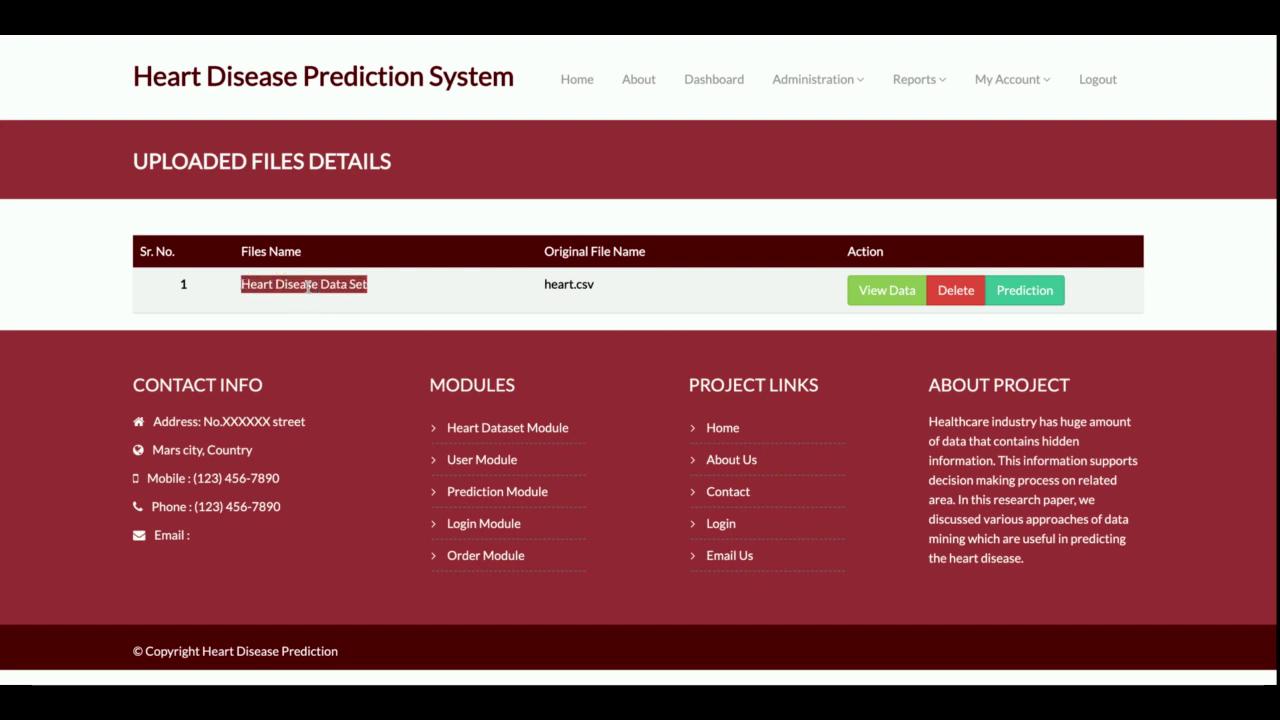
click(276, 252)
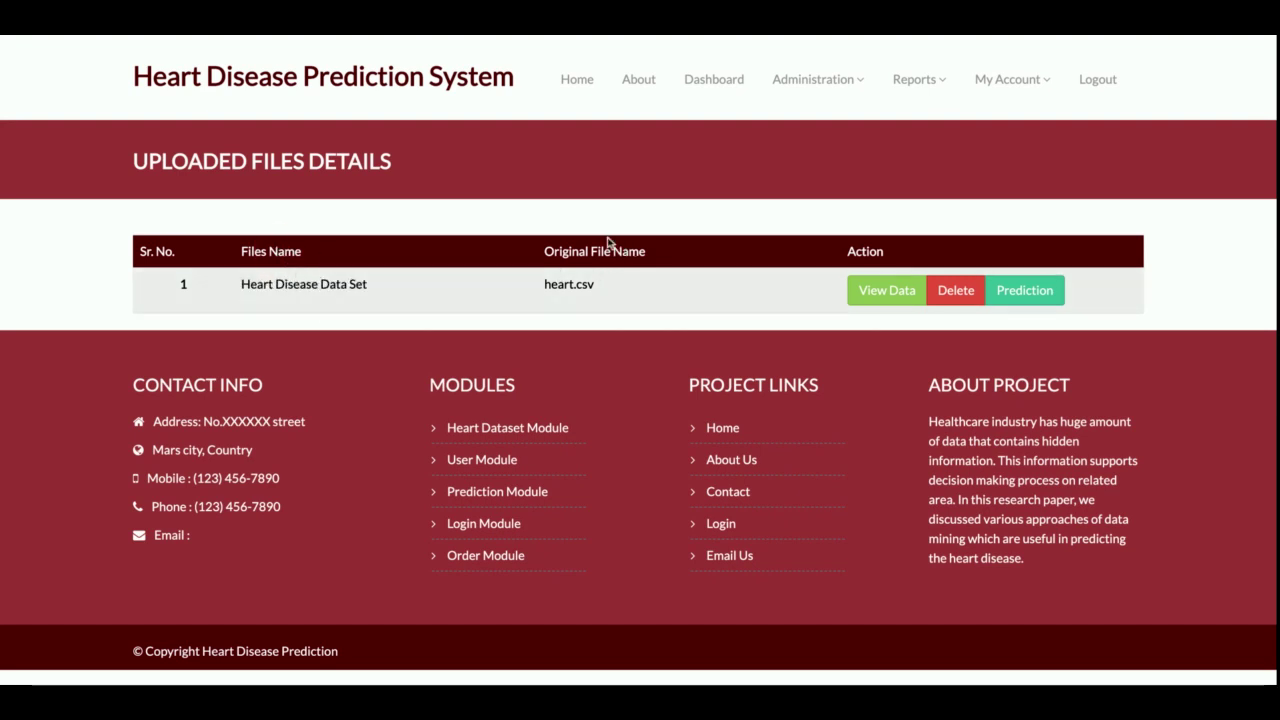
double_click(569, 284)
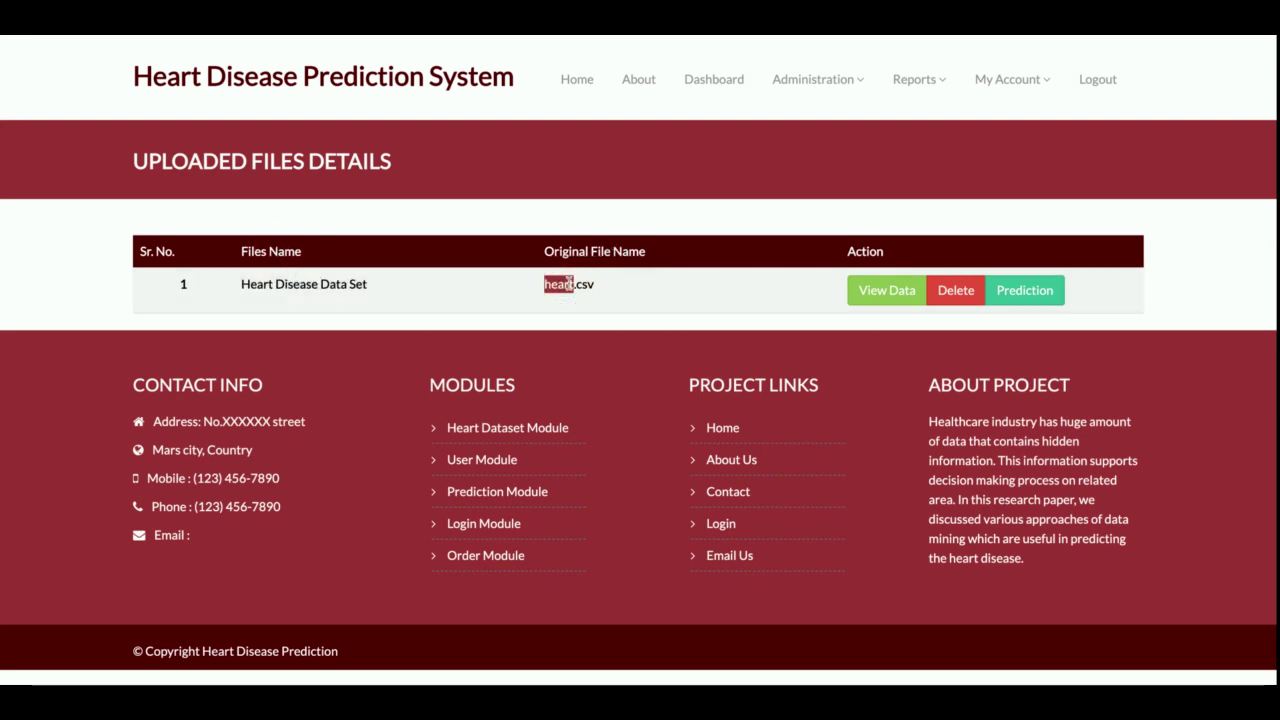
click(889, 291)
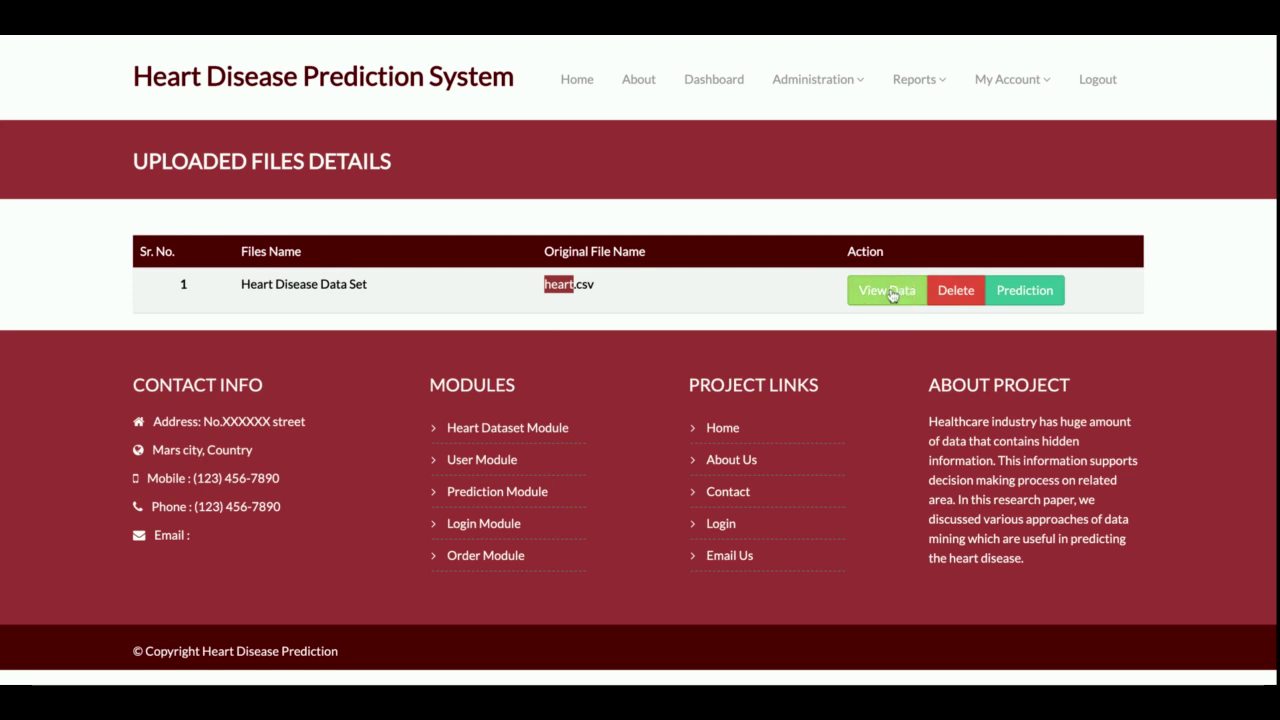
scroll(771, 356, down, 2)
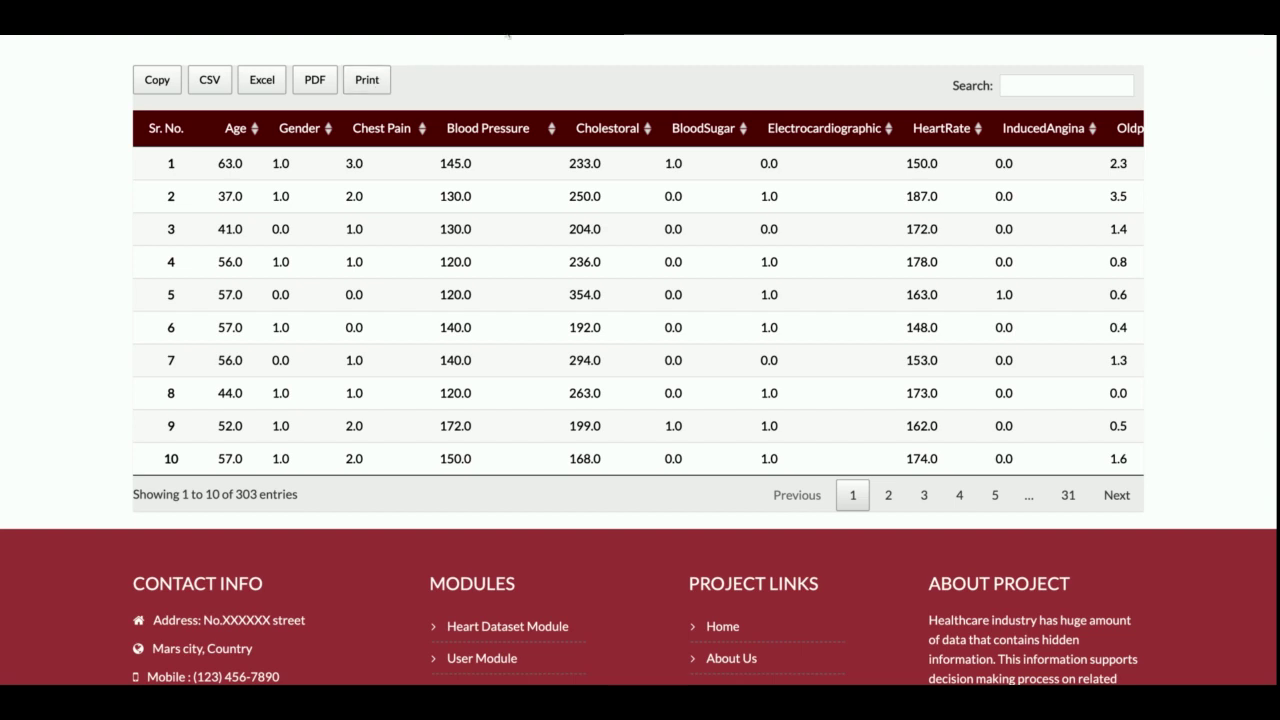
click(1065, 85)
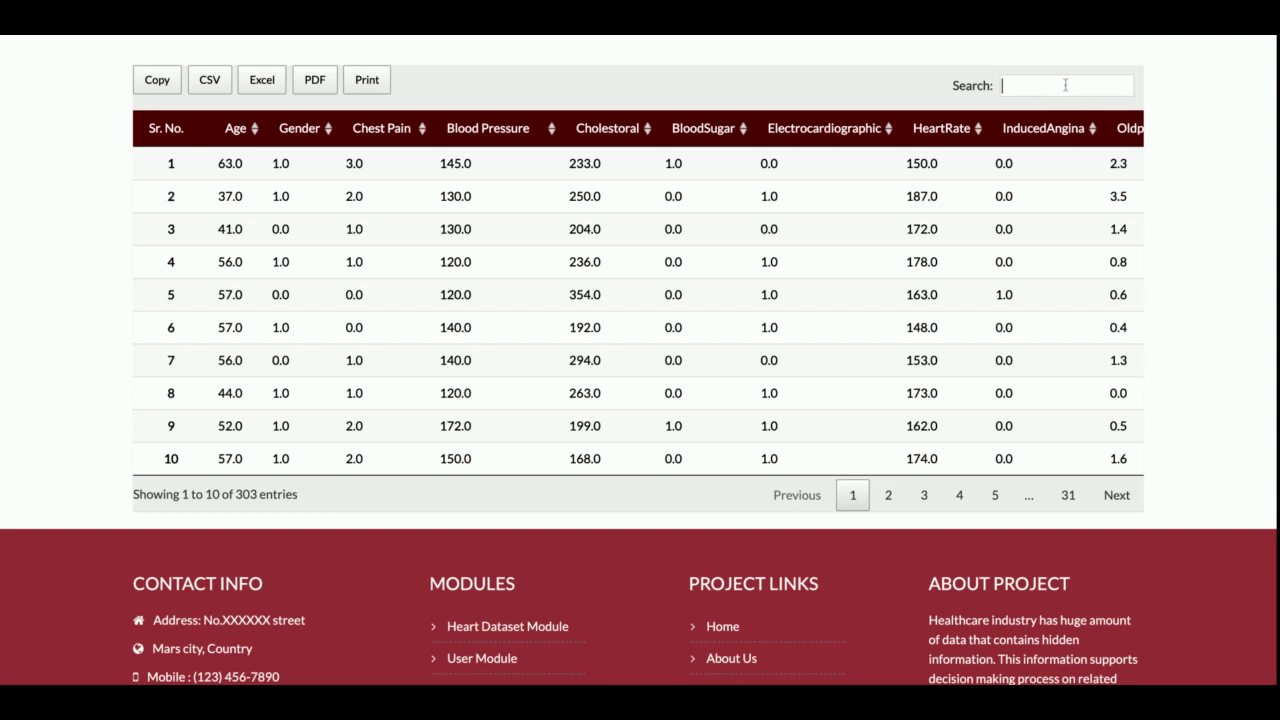
click(392, 136)
click(399, 139)
click(401, 140)
click(401, 140)
click(401, 140)
click(488, 140)
click(488, 140)
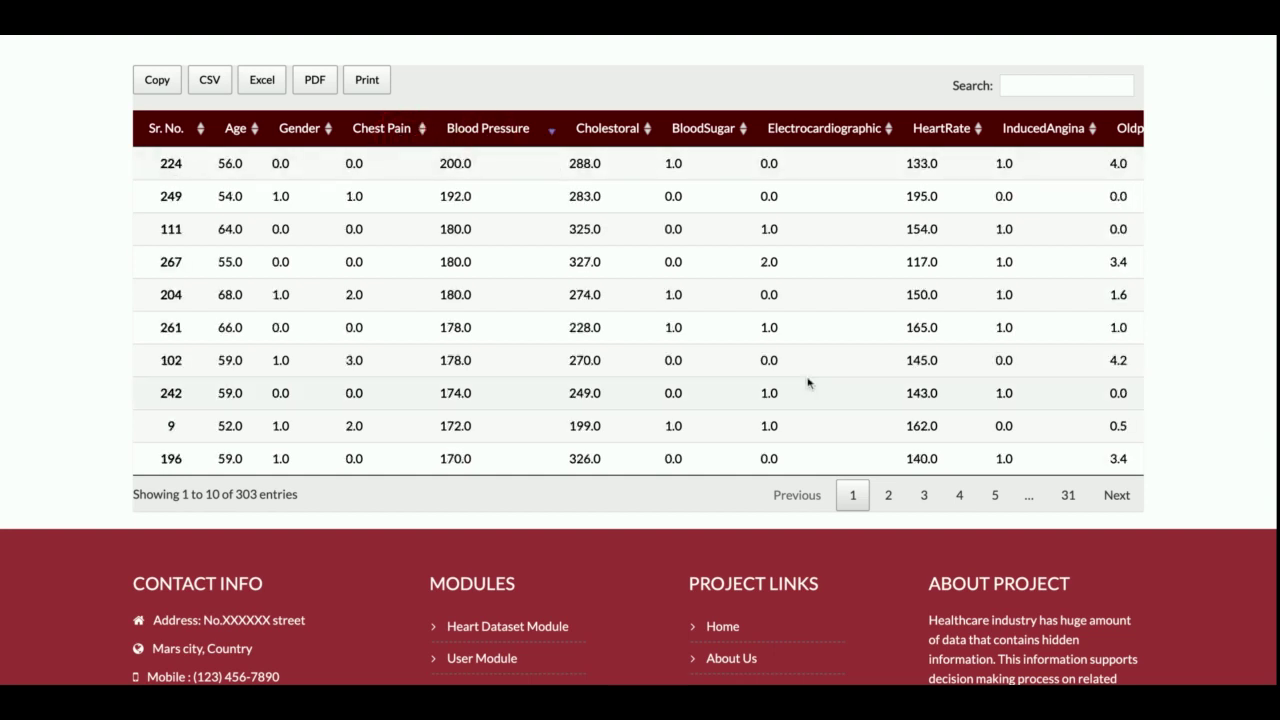
click(900, 497)
click(1068, 495)
click(1020, 316)
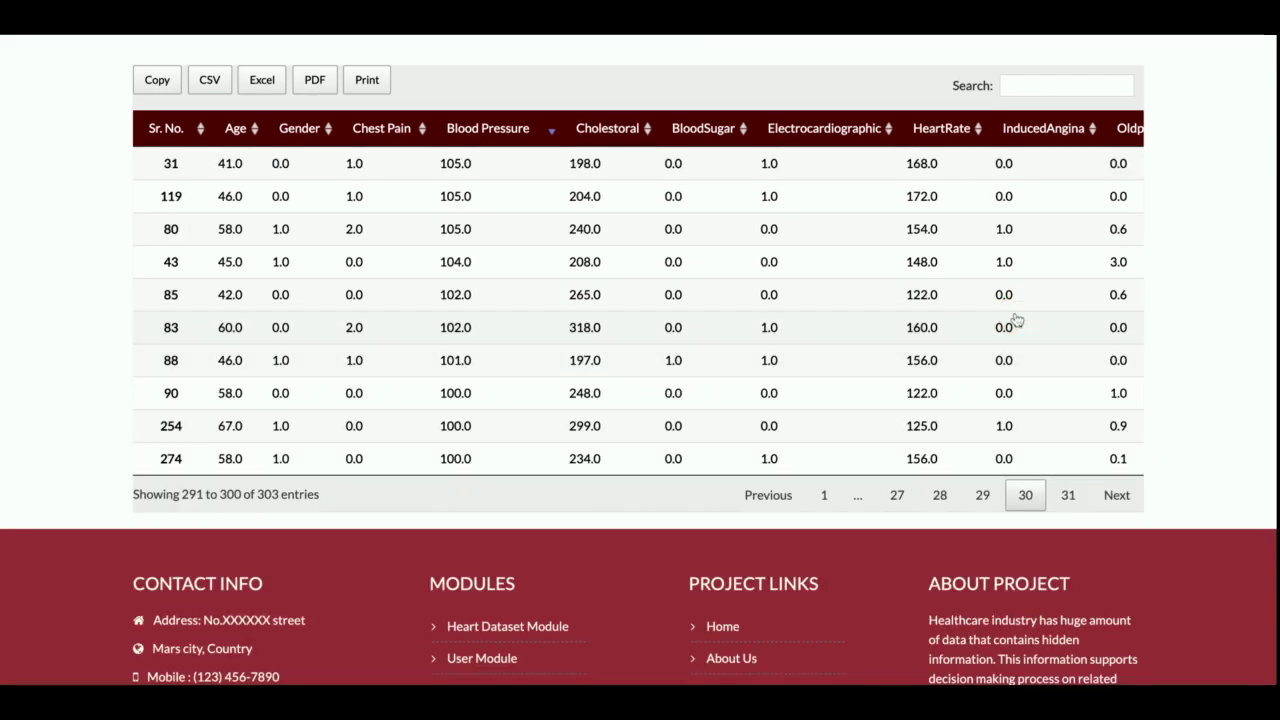
click(940, 495)
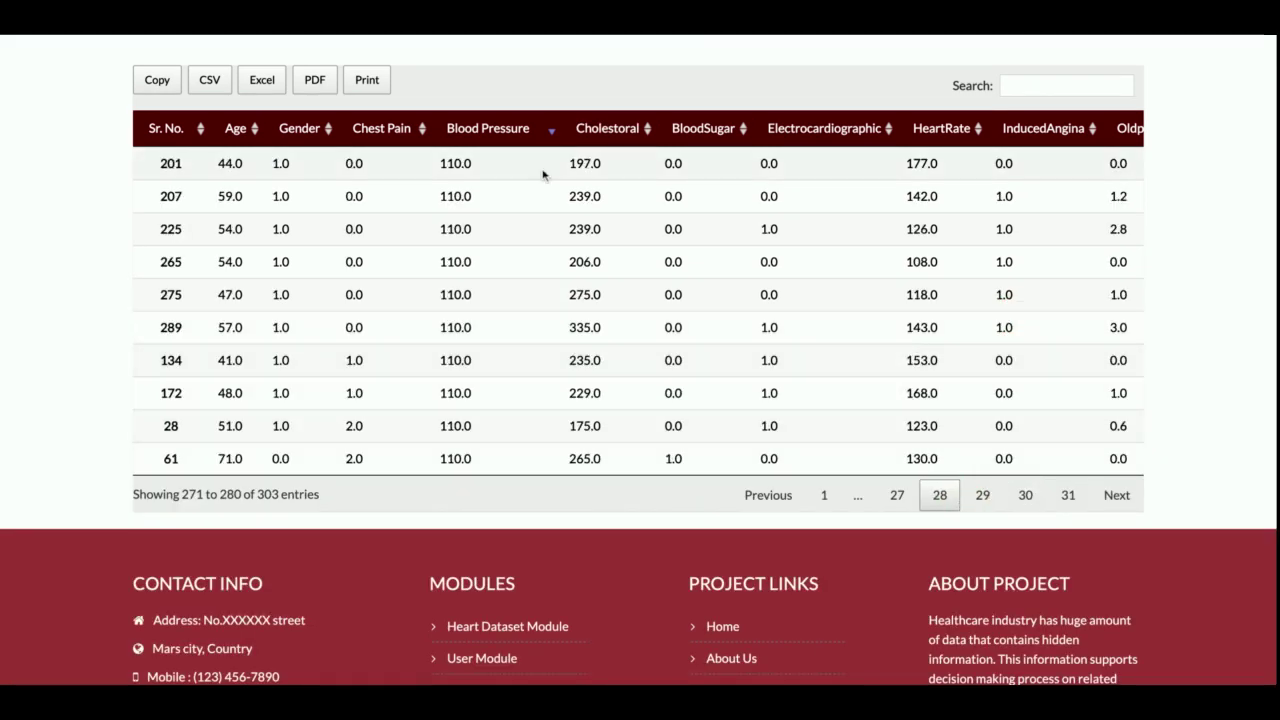
scroll(290, 136, up, 1)
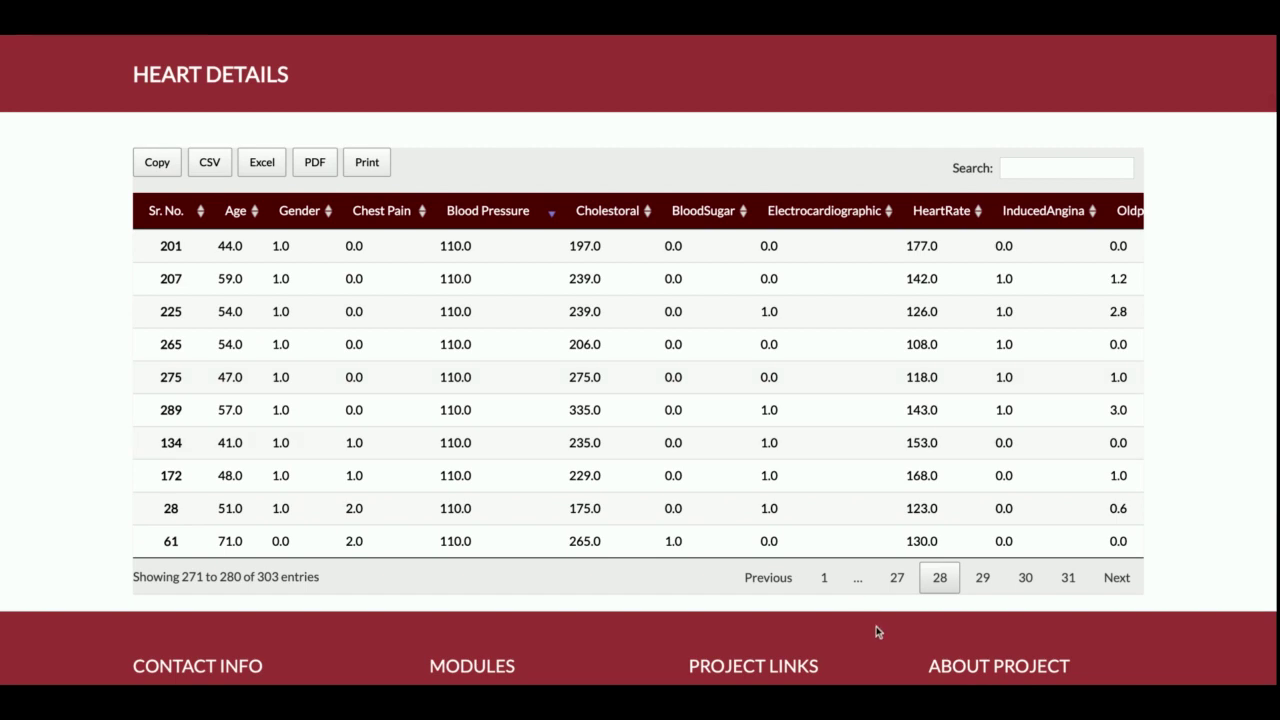
click(824, 578)
click(1117, 578)
triple_click(1117, 578)
triple_click(1117, 578)
double_click(1117, 578)
double_click(1117, 578)
double_click(1117, 578)
double_click(1117, 578)
click(1117, 578)
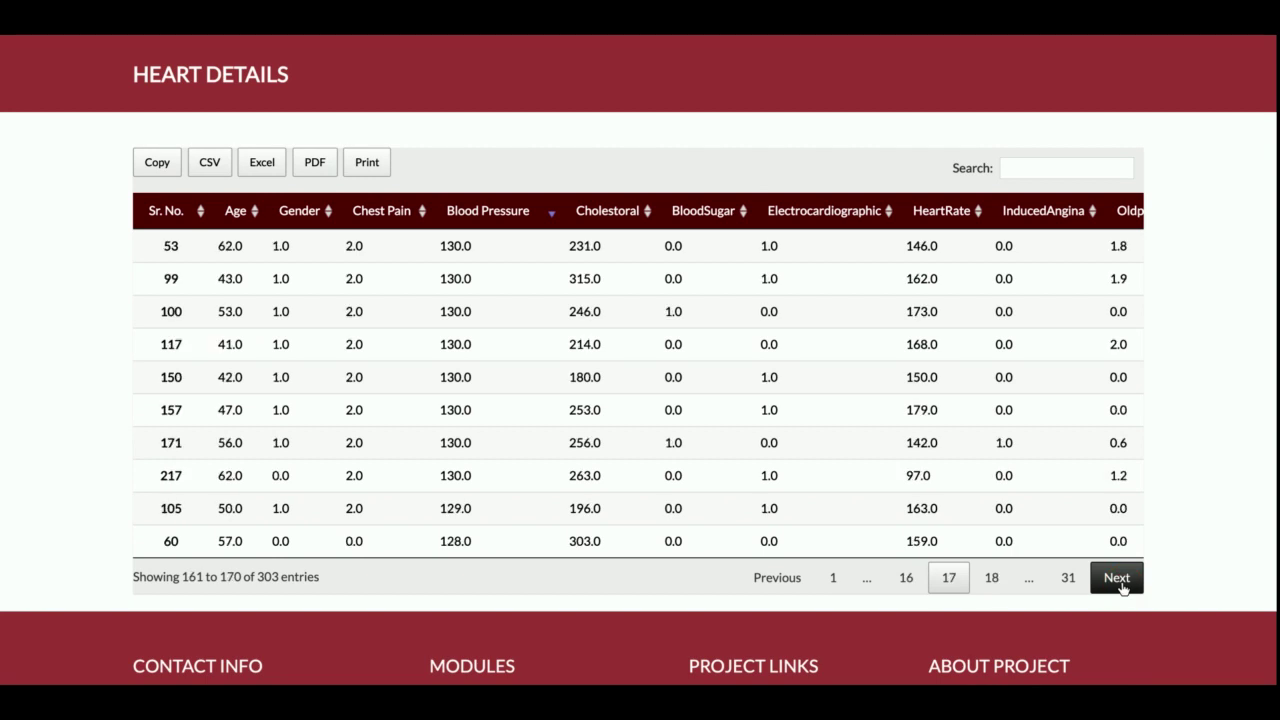
click(1117, 578)
double_click(1117, 578)
triple_click(1117, 578)
double_click(1117, 578)
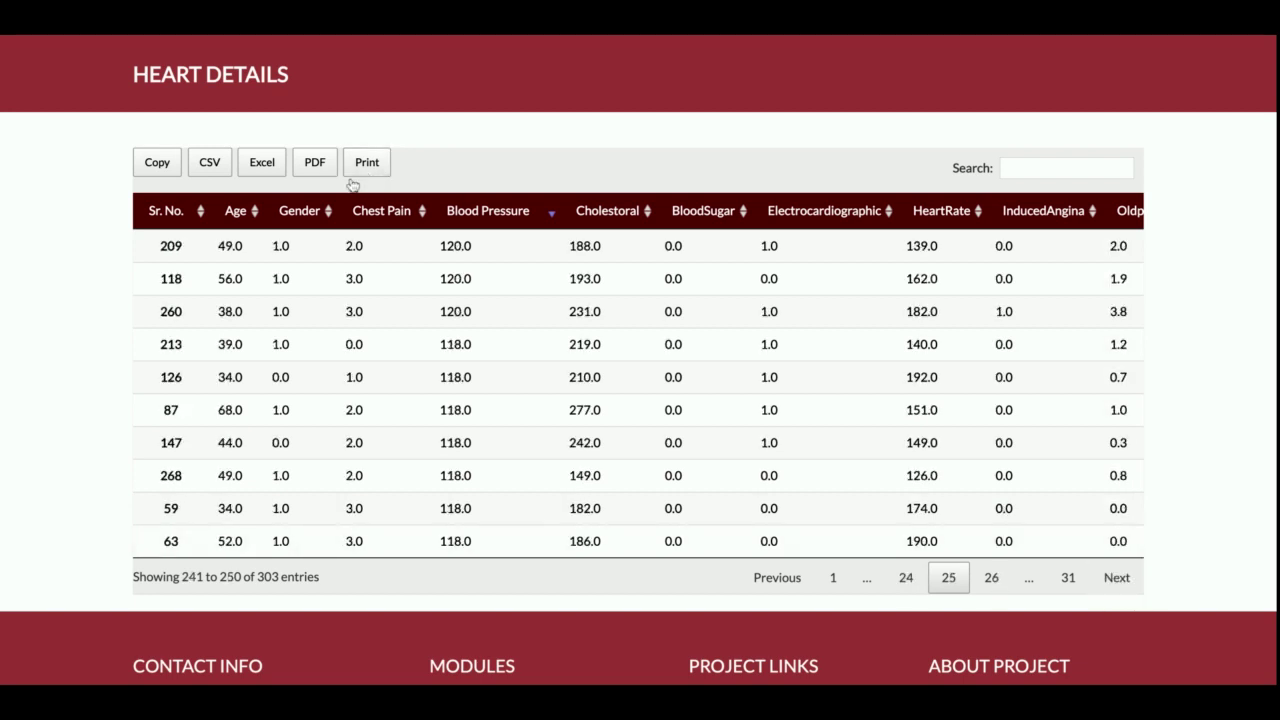
click(170, 211)
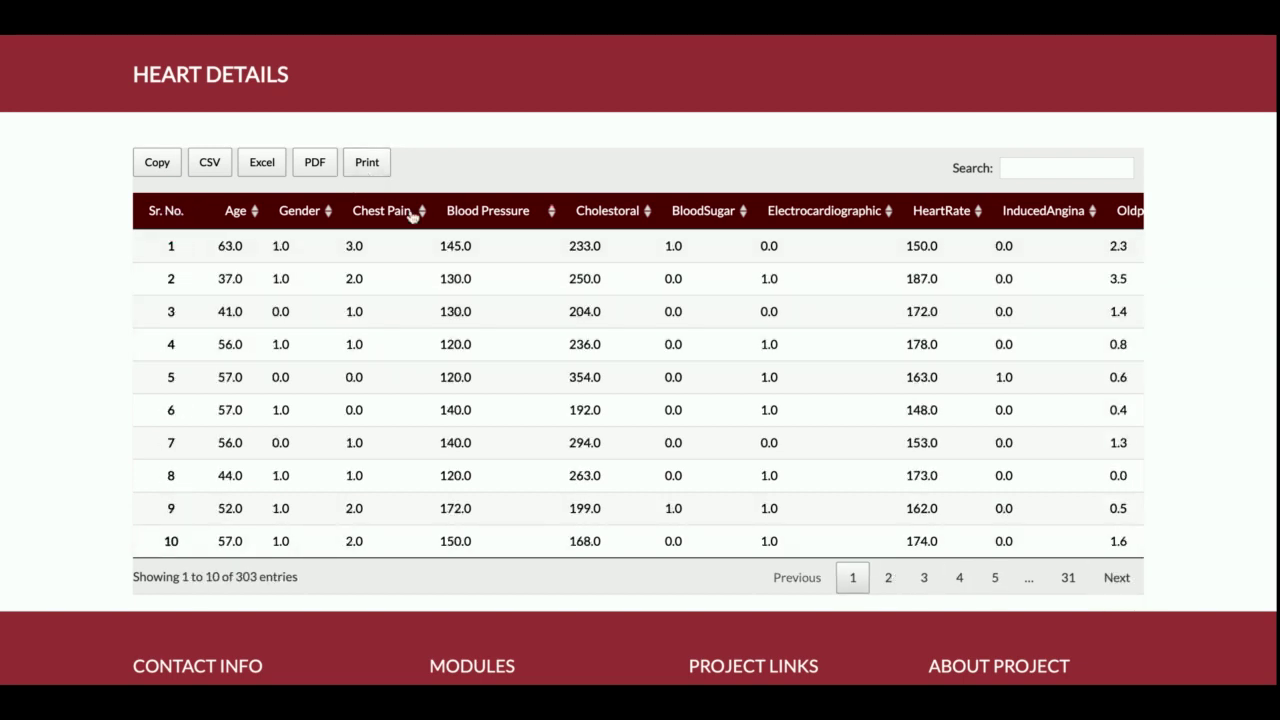
- Scroll the dataset table right to the Target column and select the first row's value
scroll(686, 284, right, 3)
scroll(686, 284, left, 3)
scroll(530, 245, right, 2)
scroll(530, 245, right, 5)
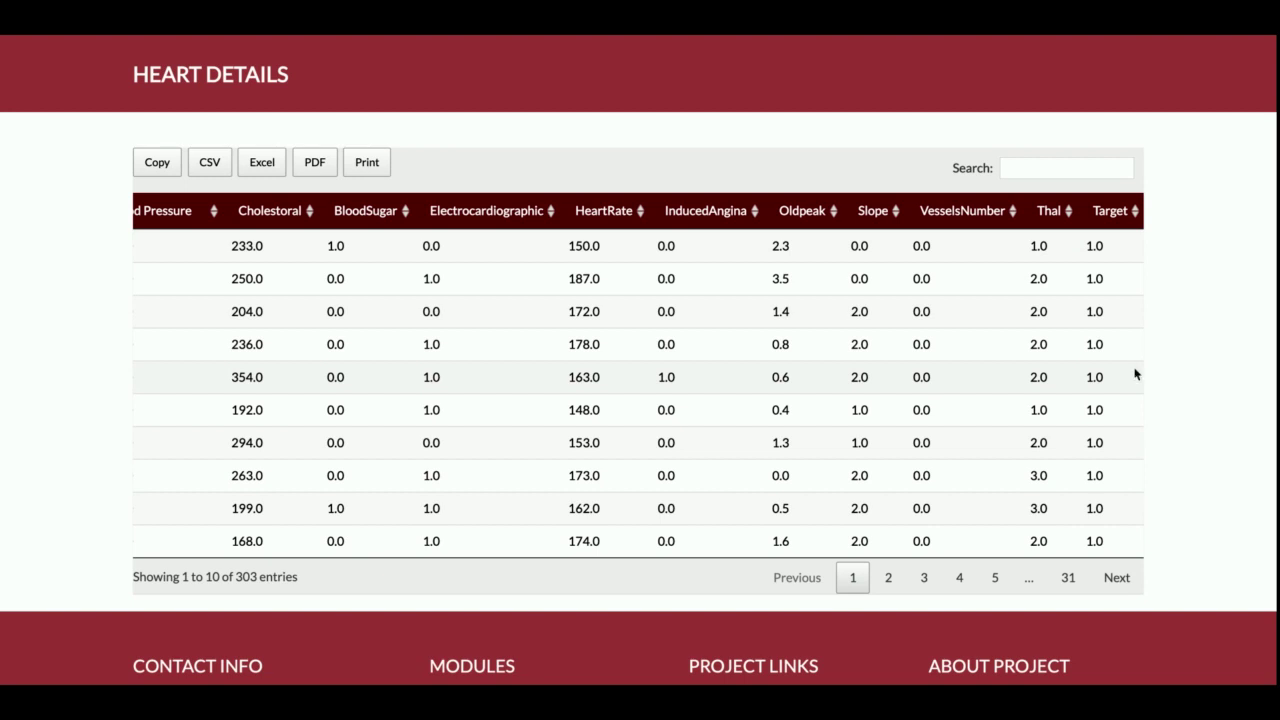
double_click(1088, 246)
- Sort the table by Target, reverse the order twice, then scroll back left
click(1122, 210)
click(1114, 210)
click(1114, 210)
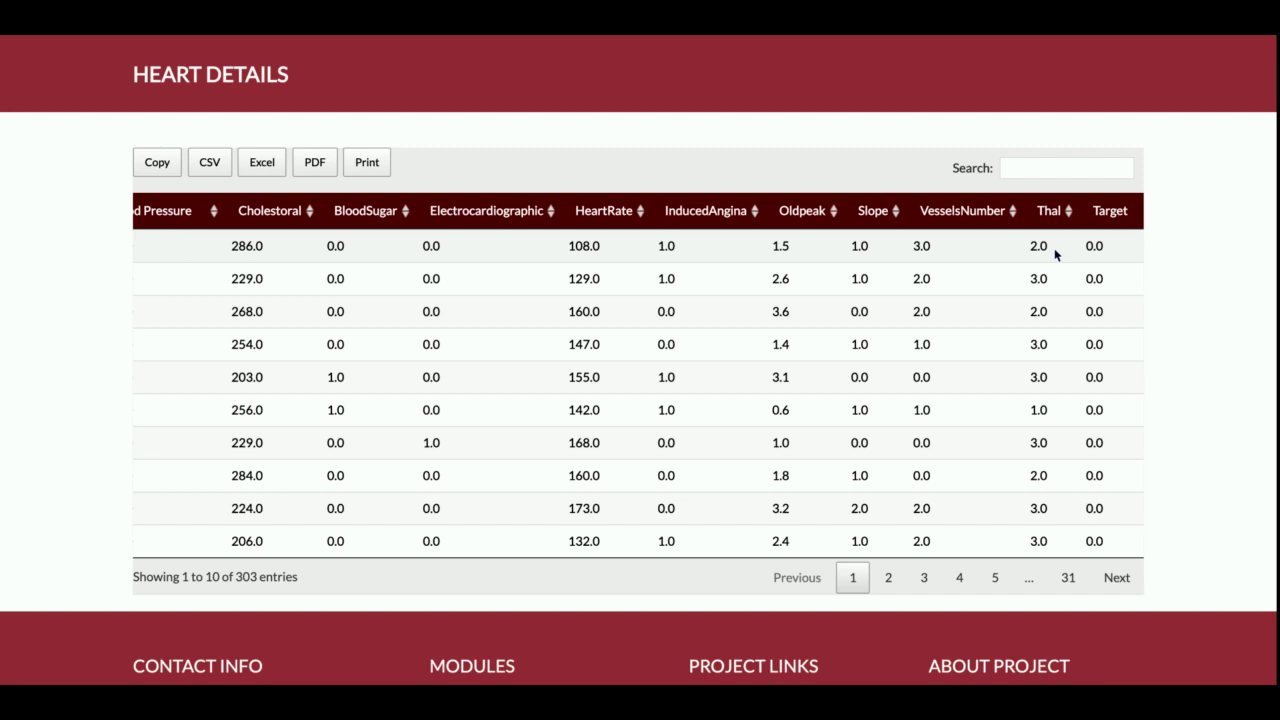
scroll(812, 287, left, 10)
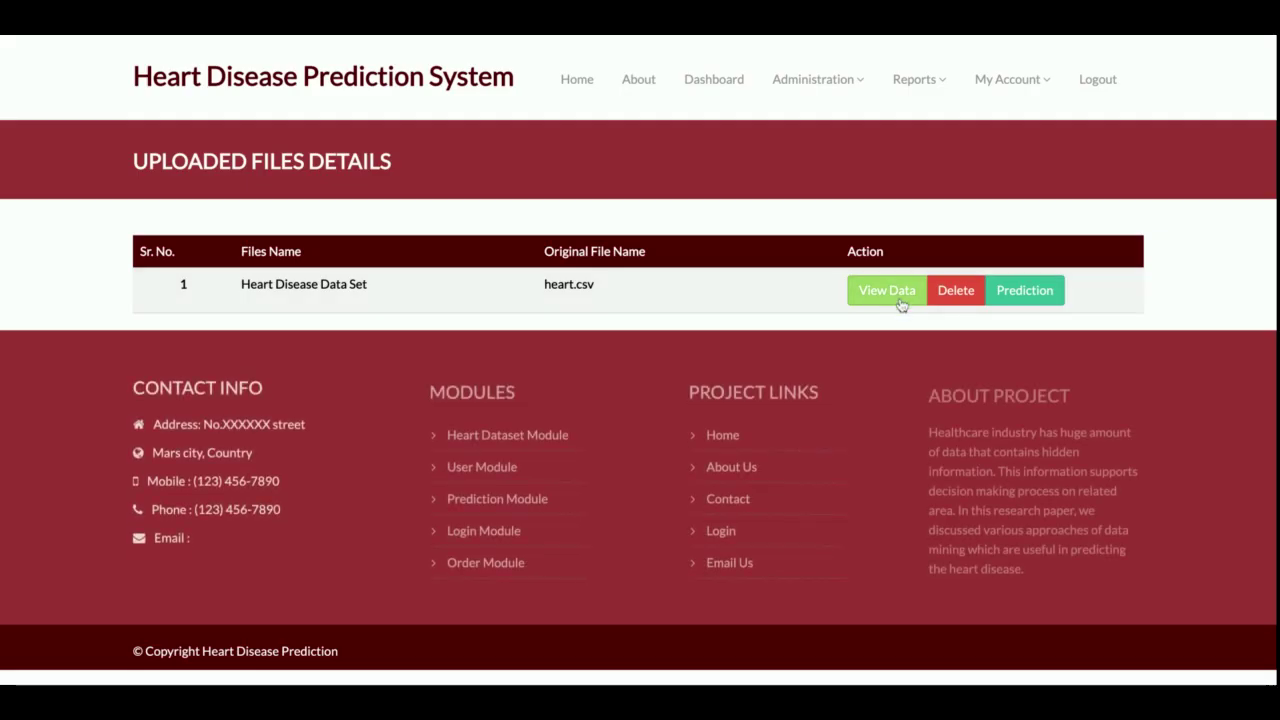
- Reopen the heart.csv data table, then go to Reports > Files Report
click(898, 298)
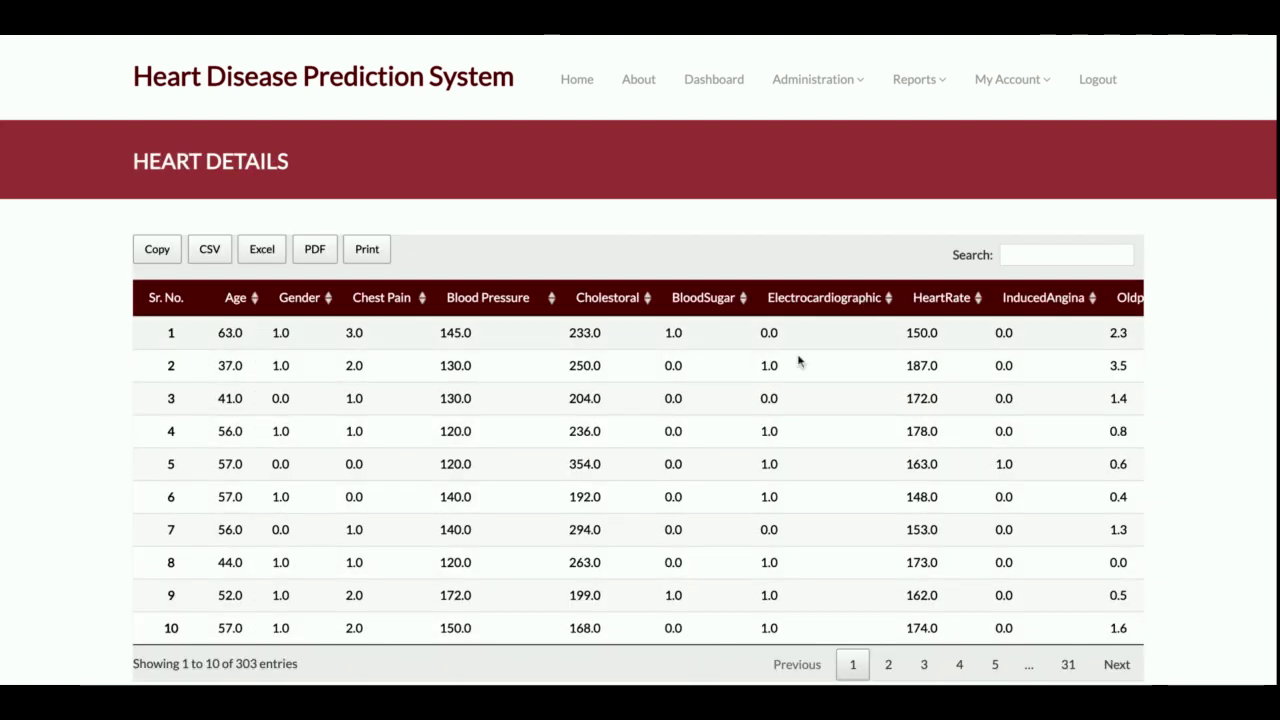
scroll(783, 452, right, 5)
scroll(920, 400, left, 5)
click(915, 80)
click(921, 130)
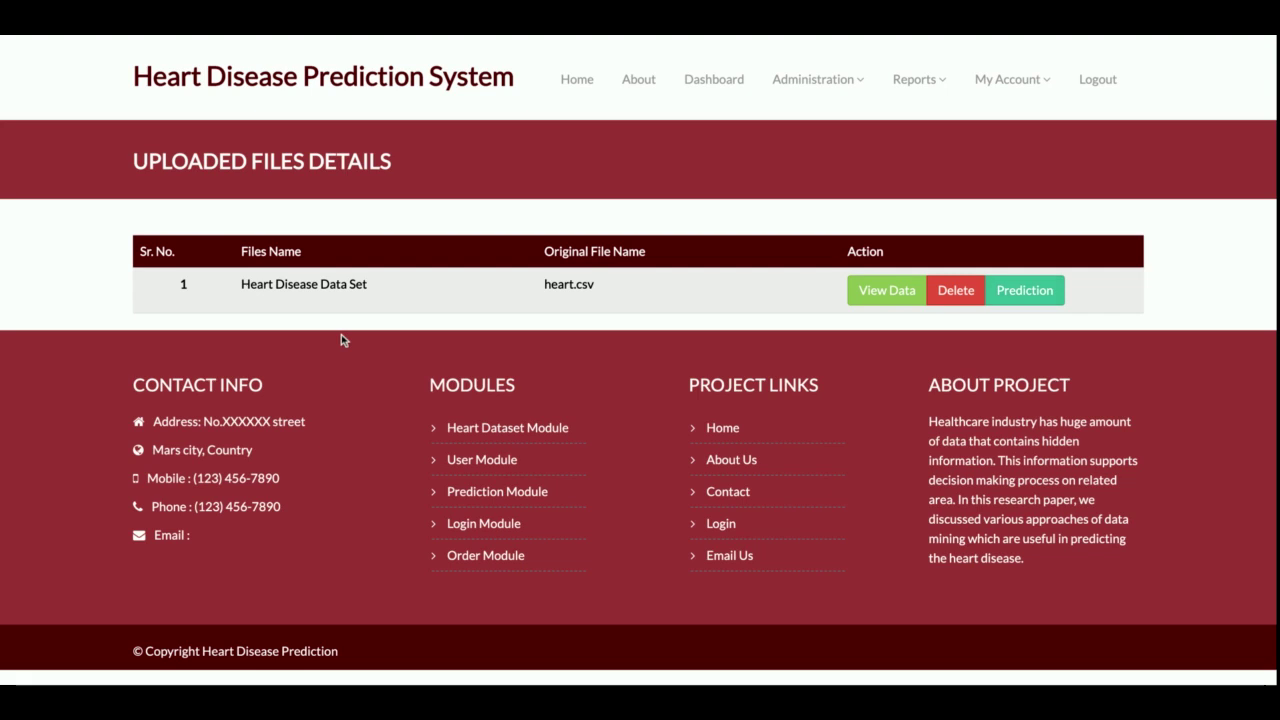
- Select the Heart Disease Data Set name and run Prediction on that row
click(323, 286)
double_click(323, 286)
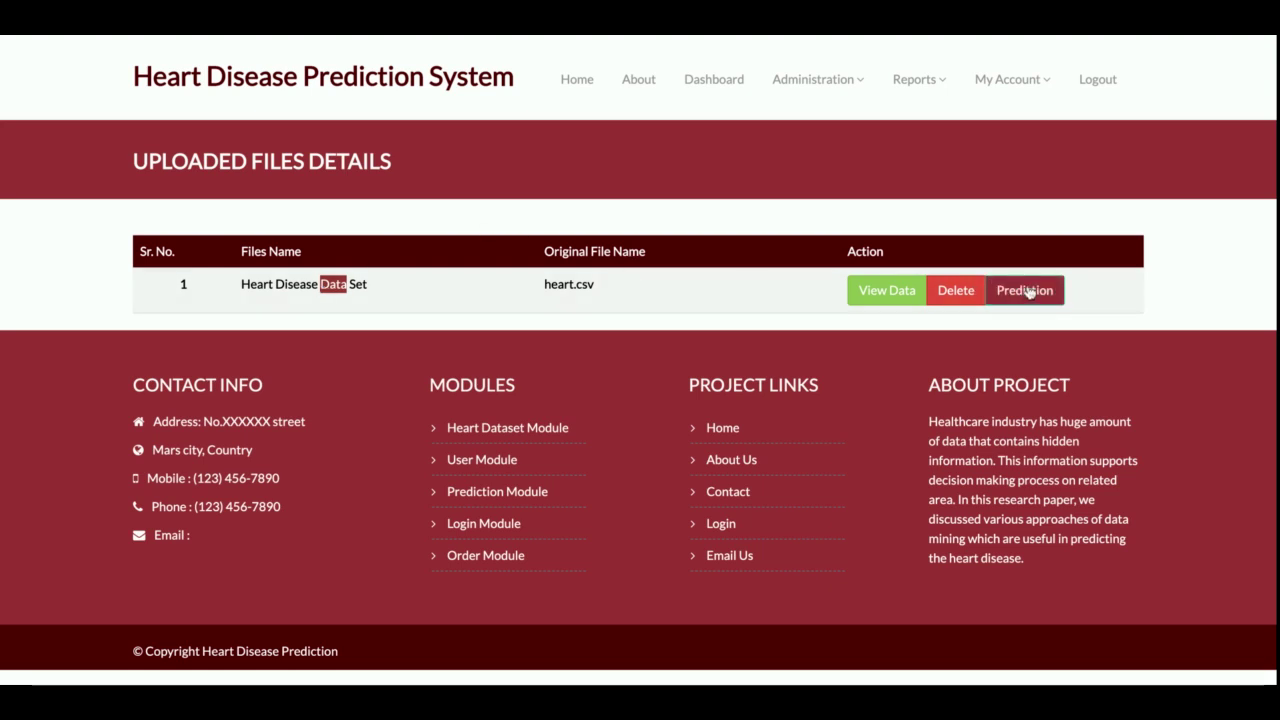
click(416, 290)
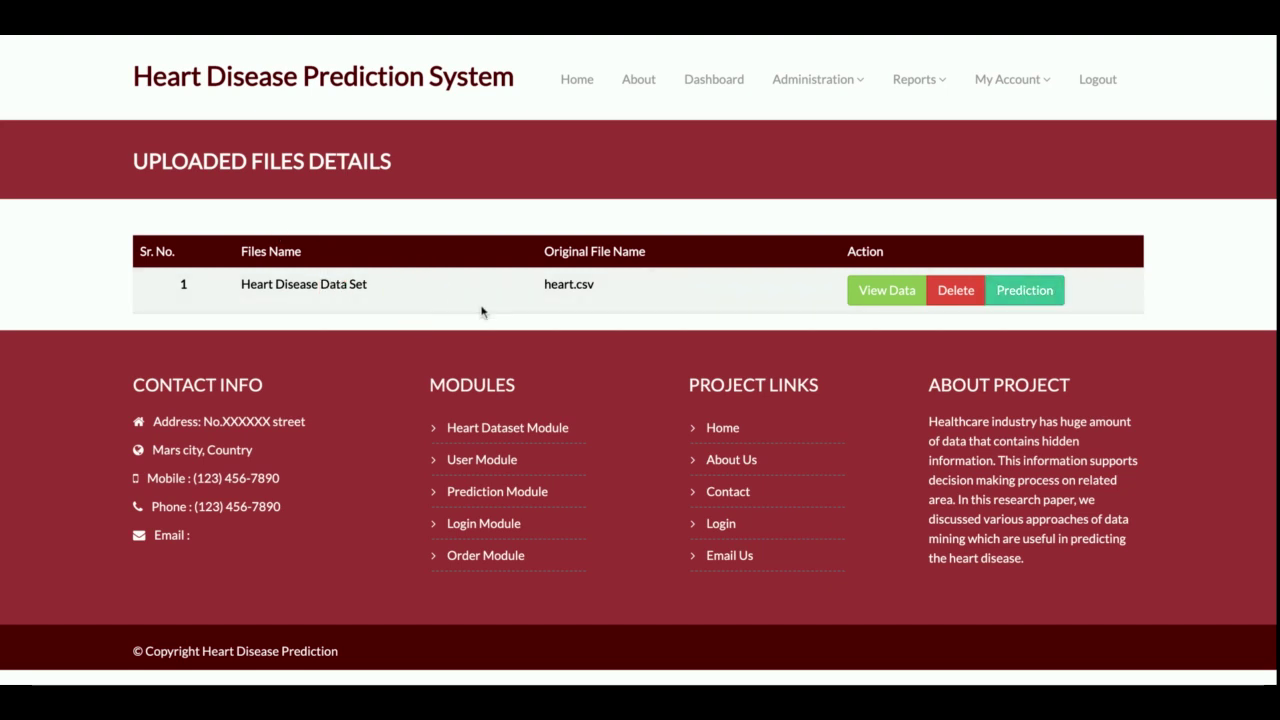
triple_click(249, 288)
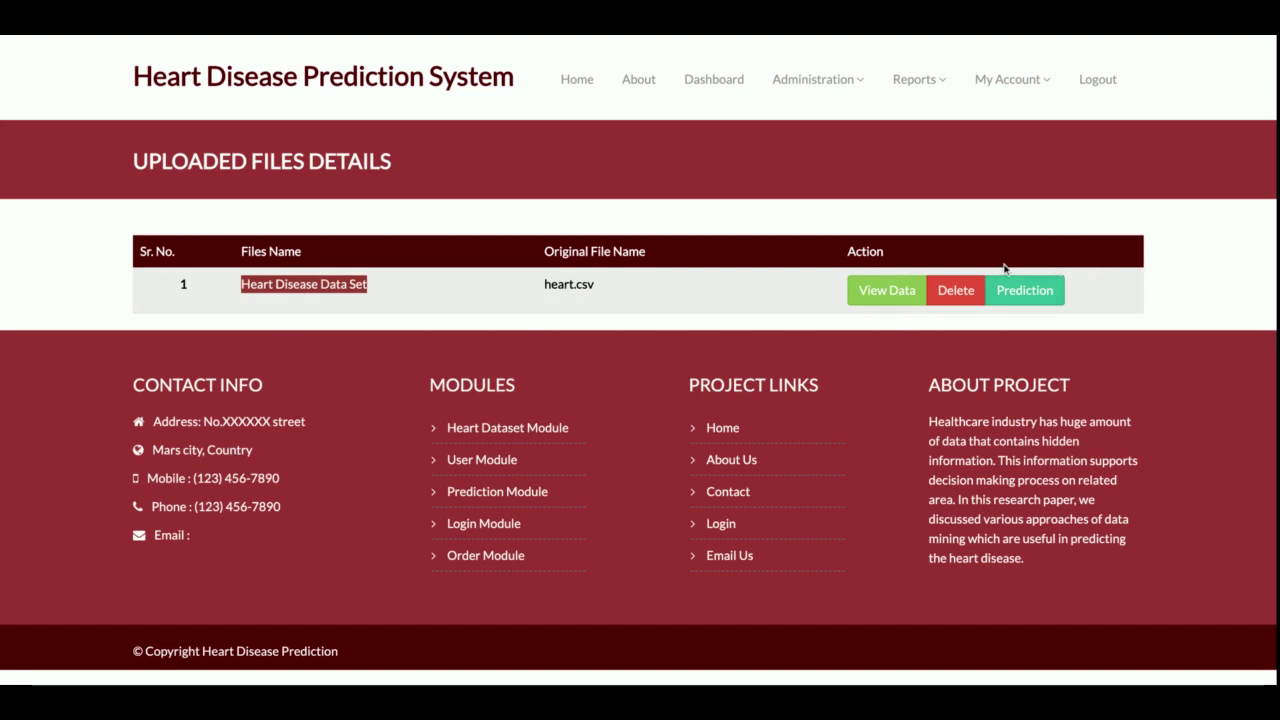
click(1045, 282)
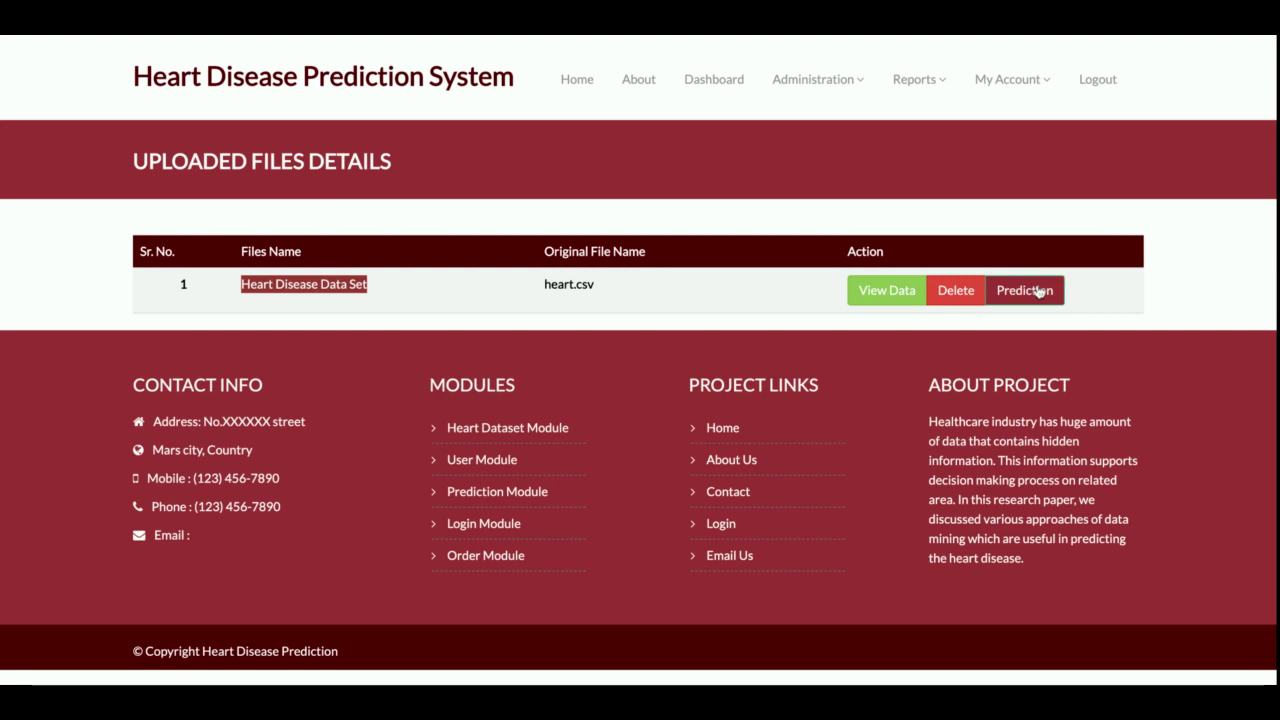